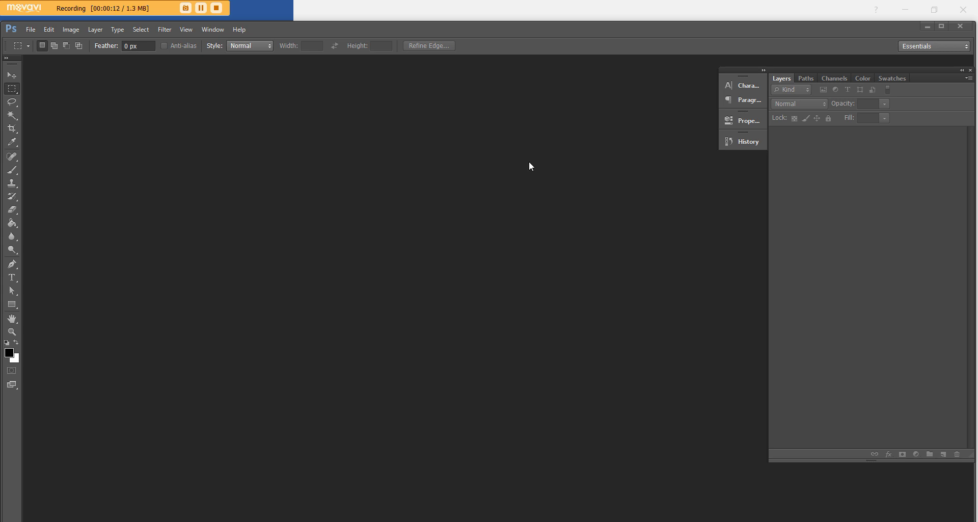
# Step: Create a new document from the 148 mm X 210 mm preset in RGB Color mode
pyautogui.click(30, 29)
pyautogui.click(35, 39)
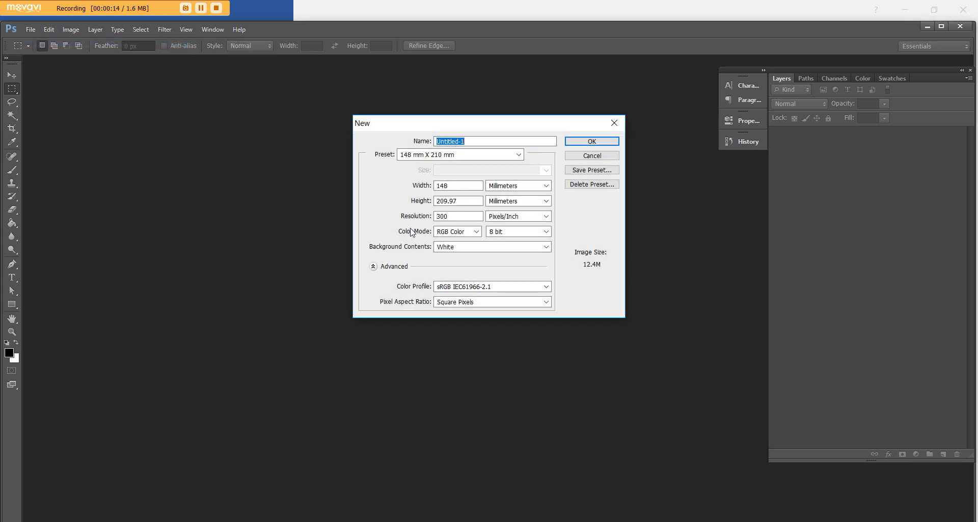
pyautogui.click(488, 156)
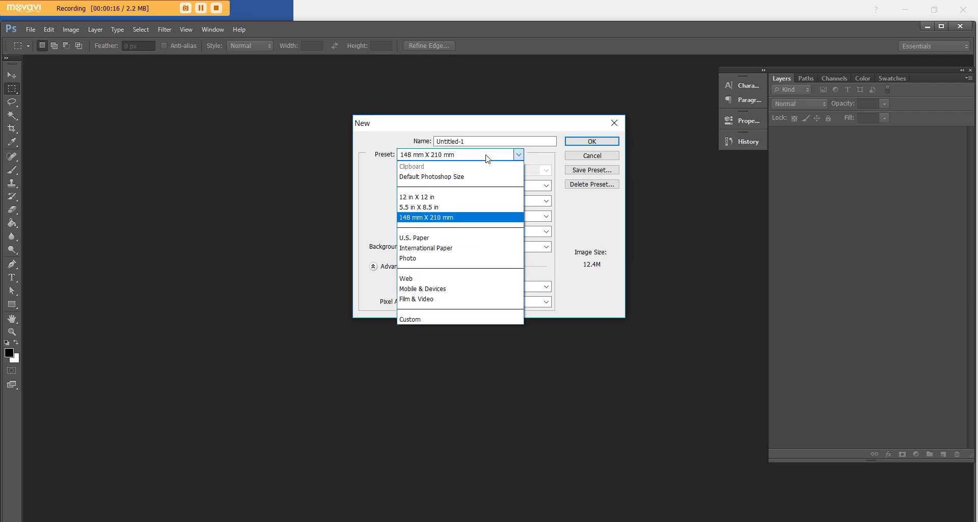
pyautogui.click(423, 217)
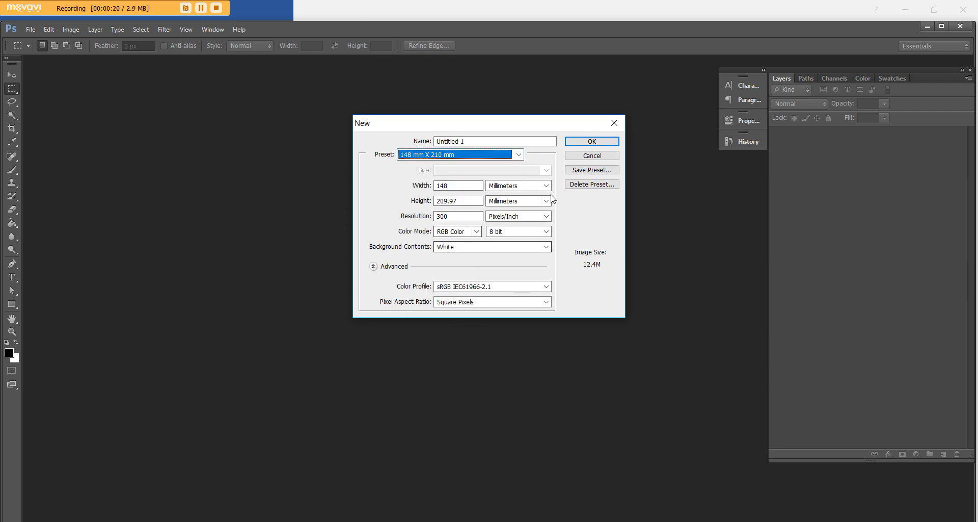
pyautogui.click(507, 155)
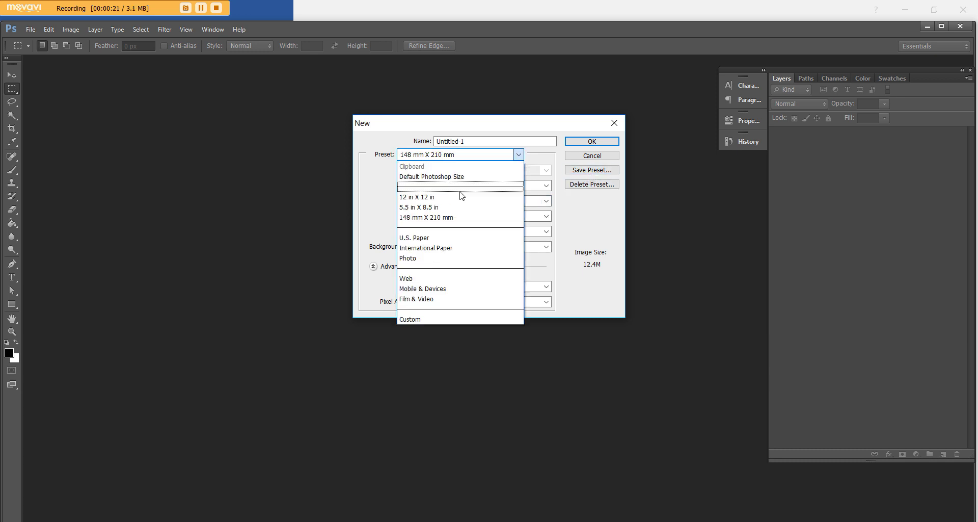
pyautogui.click(441, 217)
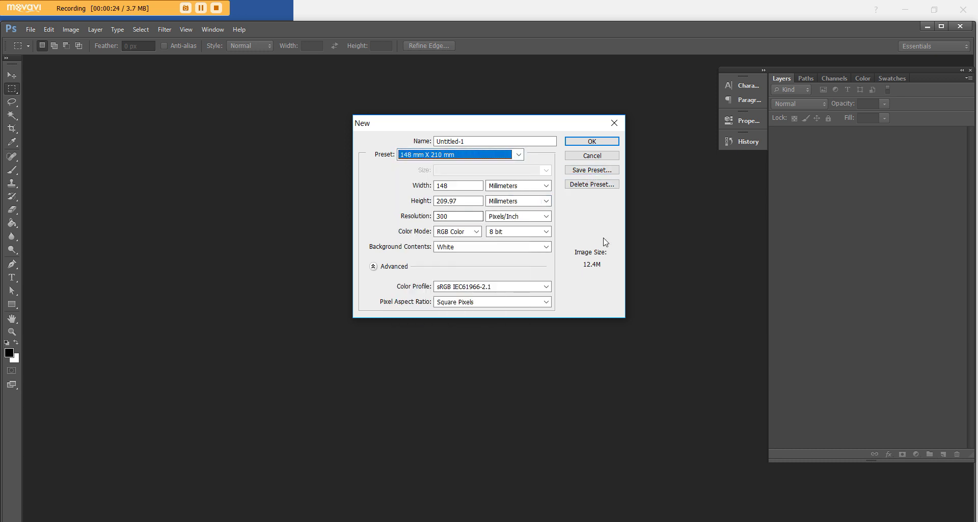
pyautogui.click(472, 233)
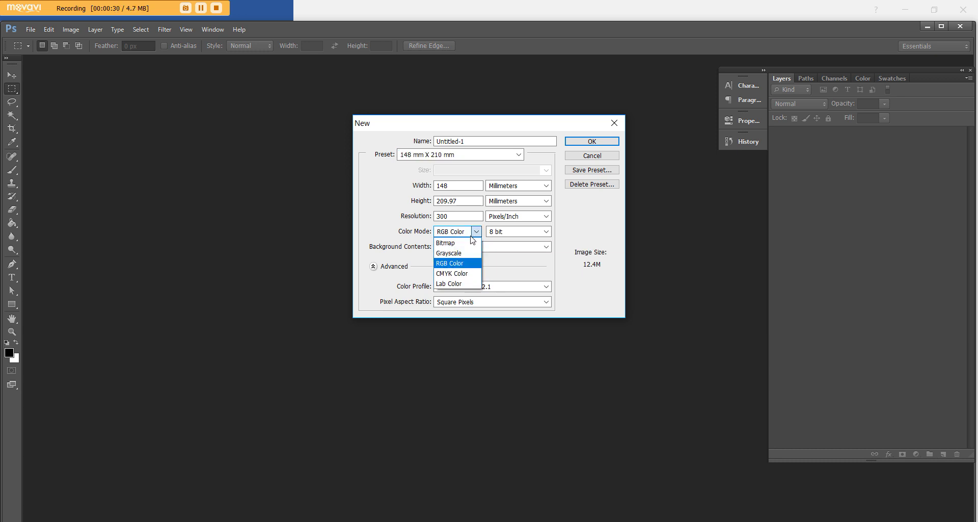
pyautogui.click(464, 264)
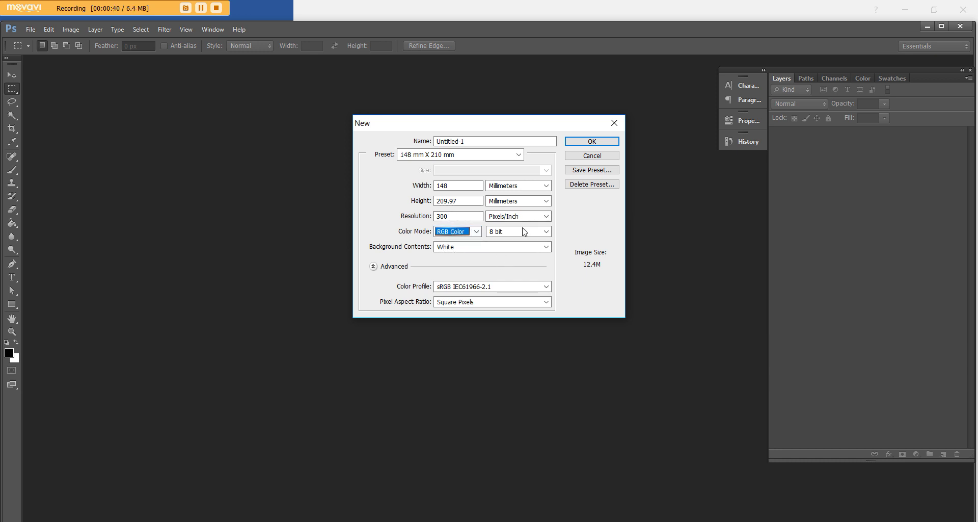
pyautogui.click(591, 141)
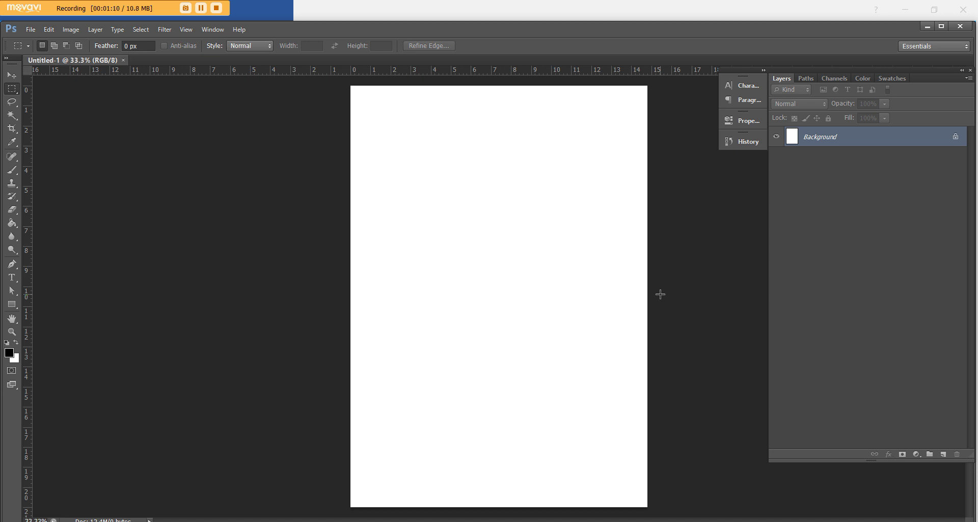
# Step: Add a new layer above the background and activate the Rectangle Tool
pyautogui.click(943, 454)
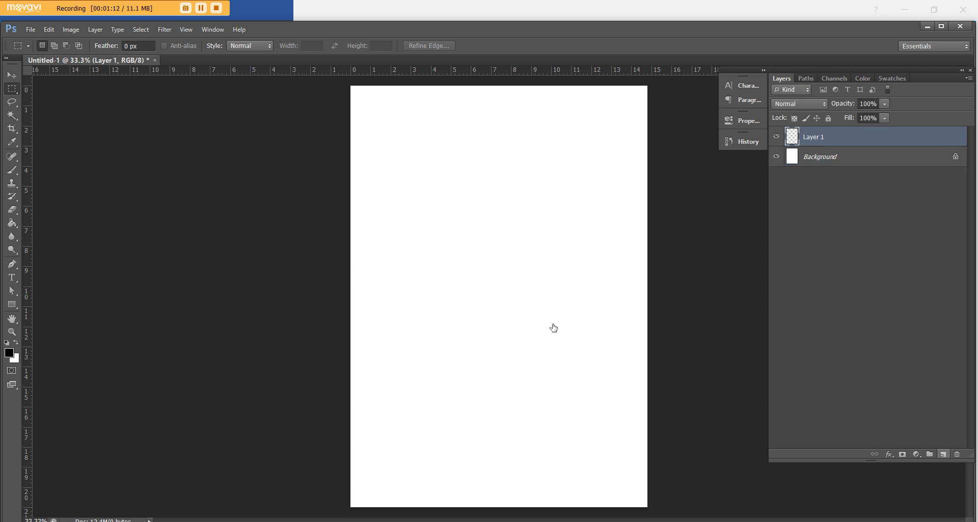
pyautogui.click(12, 305)
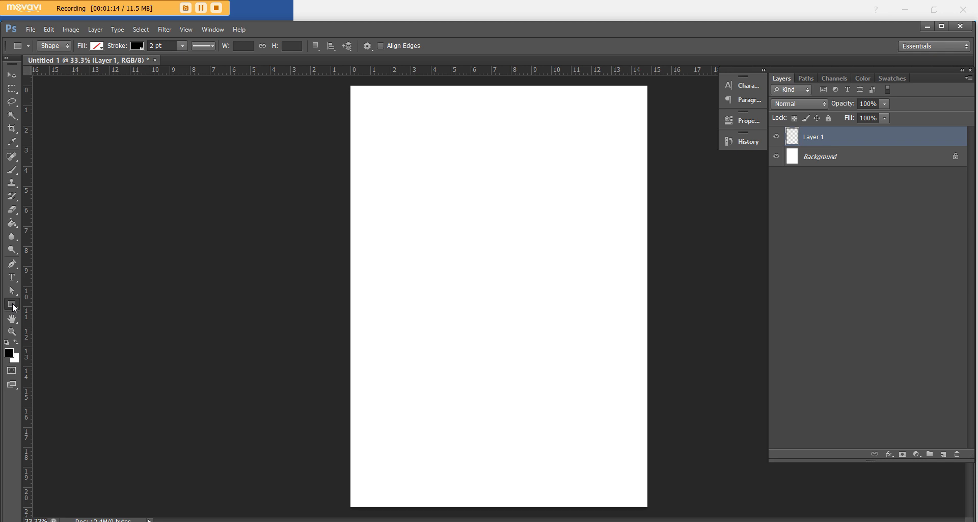
pyautogui.rightClick(12, 306)
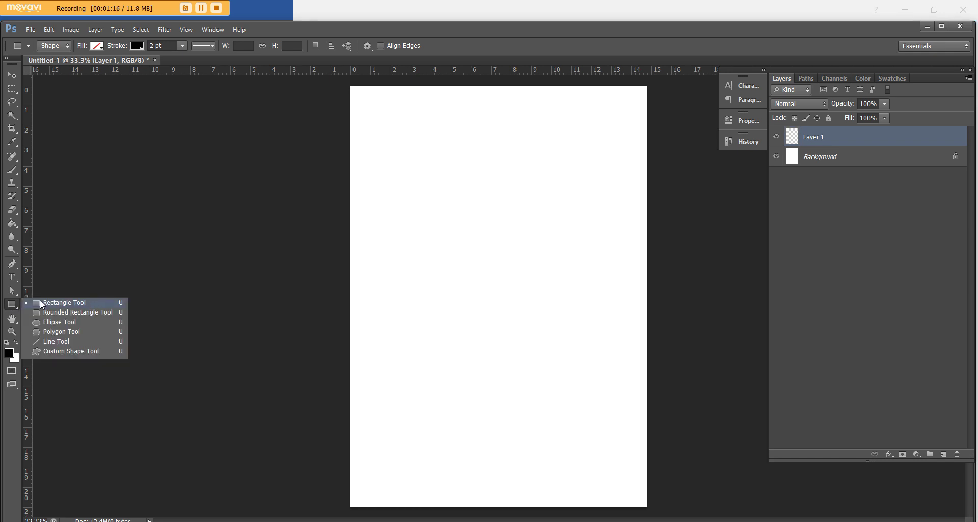
pyautogui.click(67, 321)
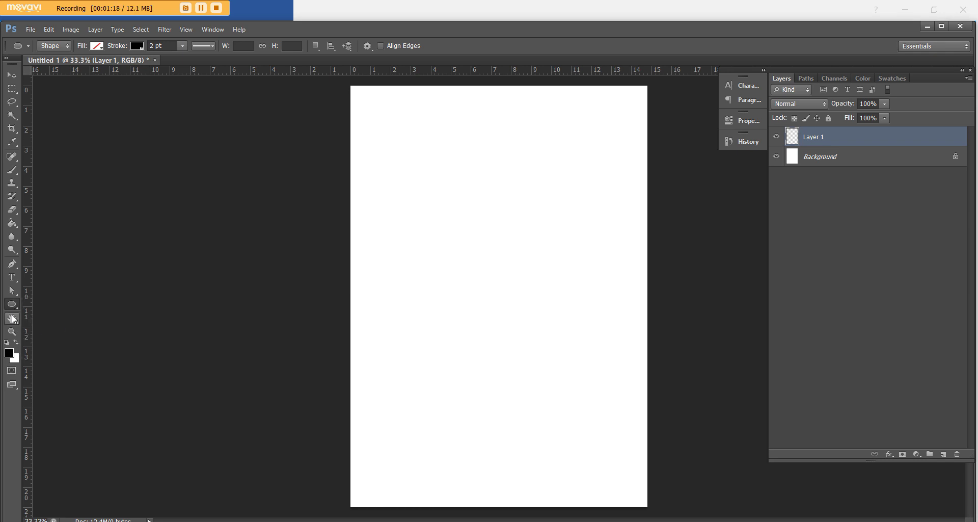
pyautogui.rightClick(12, 304)
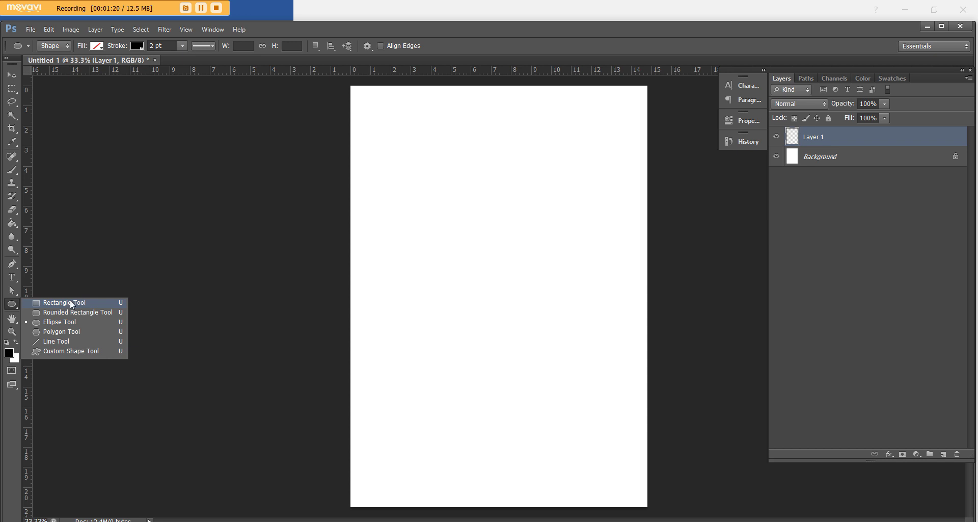
pyautogui.click(69, 303)
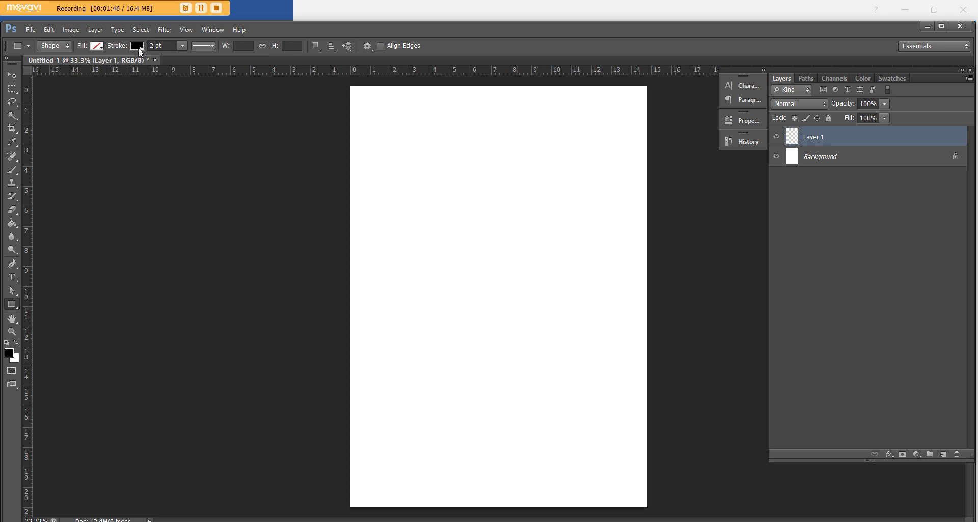
# Step: Set the rectangle's stroke to black (000000), 2 pt wide, with a solid line style
pyautogui.click(138, 47)
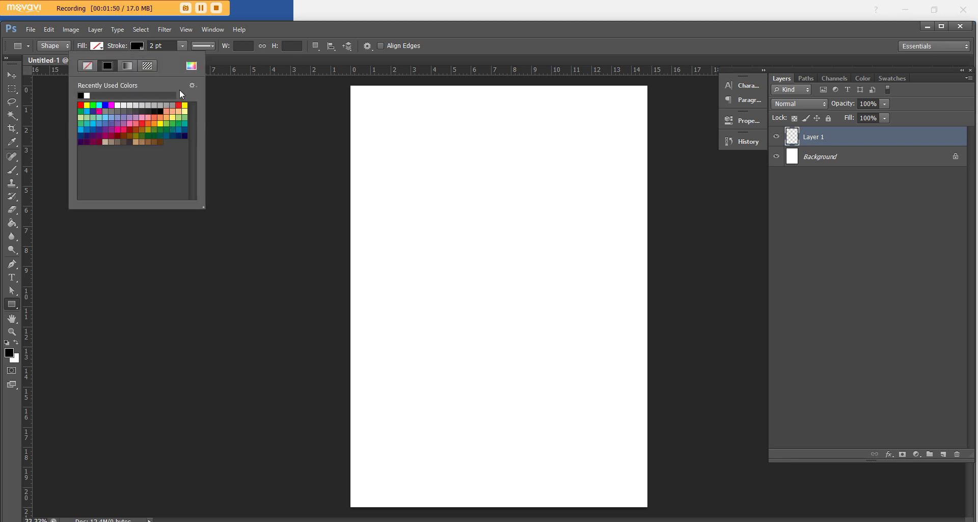
pyautogui.click(191, 65)
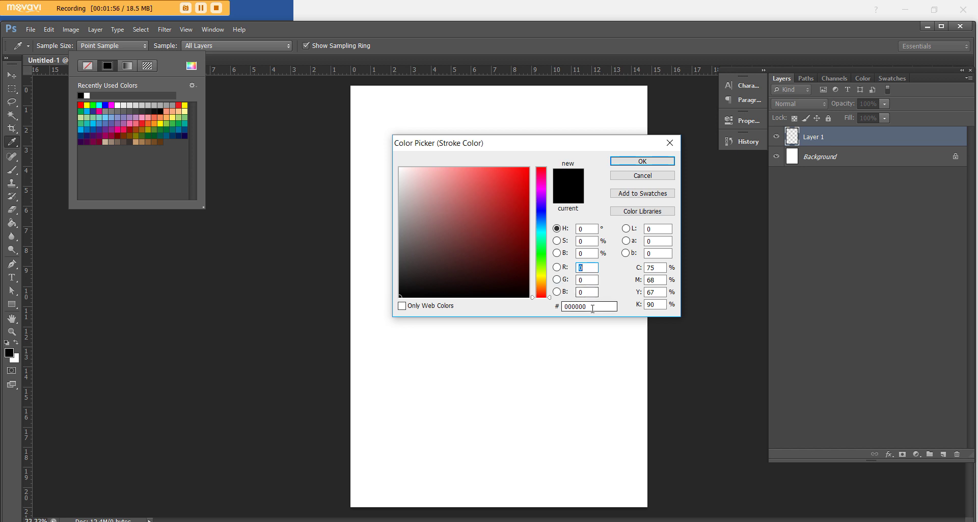
pyautogui.click(643, 161)
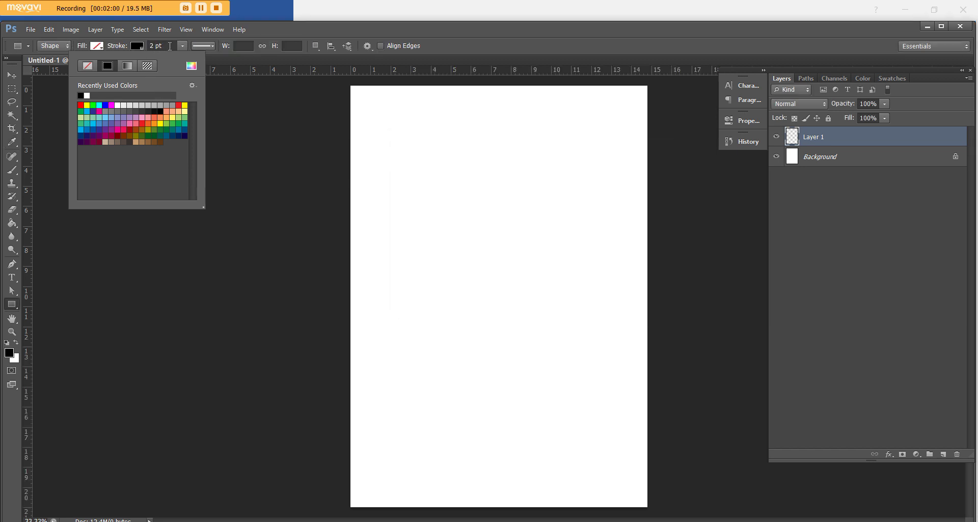
pyautogui.click(170, 46)
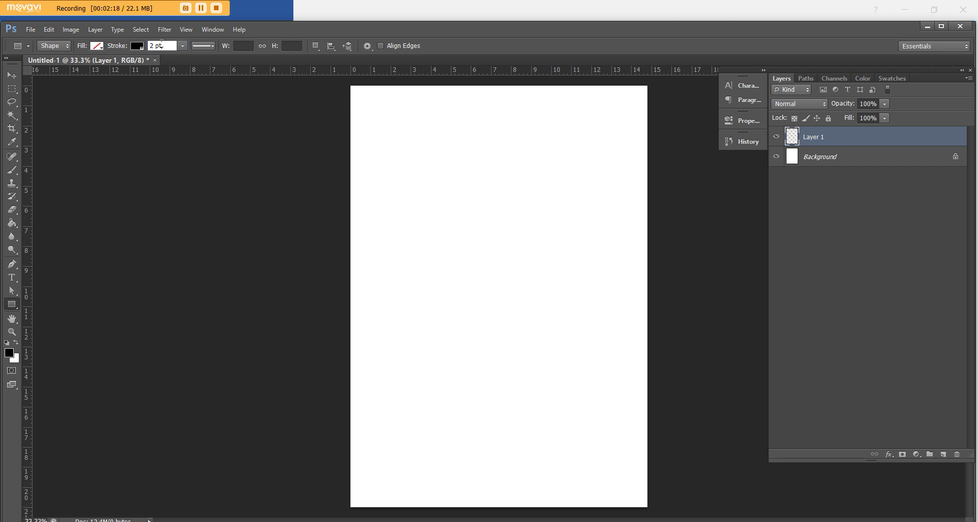
pyautogui.click(213, 50)
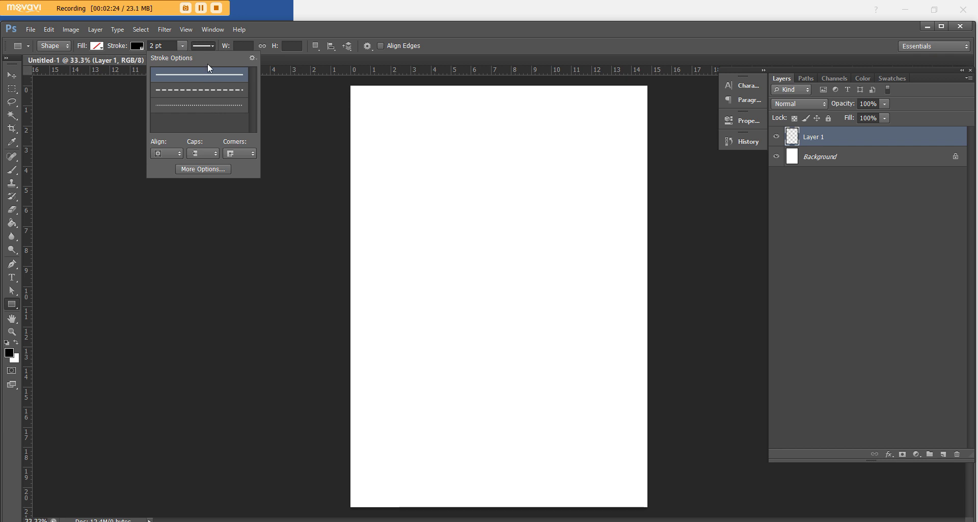
pyautogui.click(212, 49)
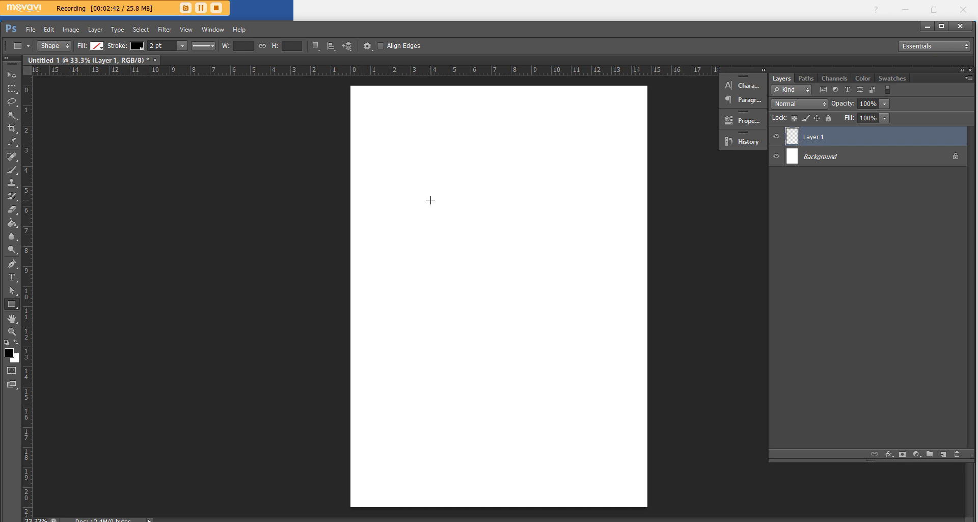
# Step: Create a rectangle on the page with a width of 12 cm and a height of 4.5 cm
pyautogui.click(431, 200)
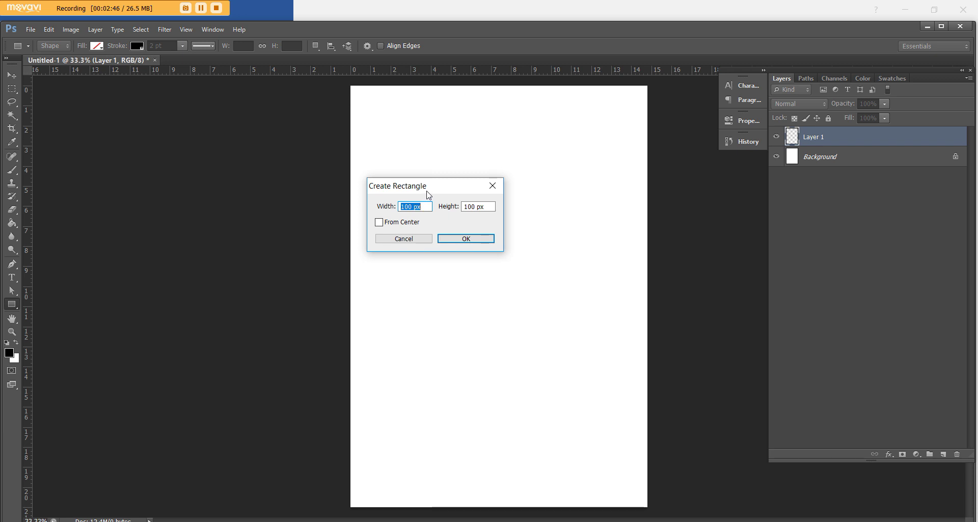
pyautogui.write('1')
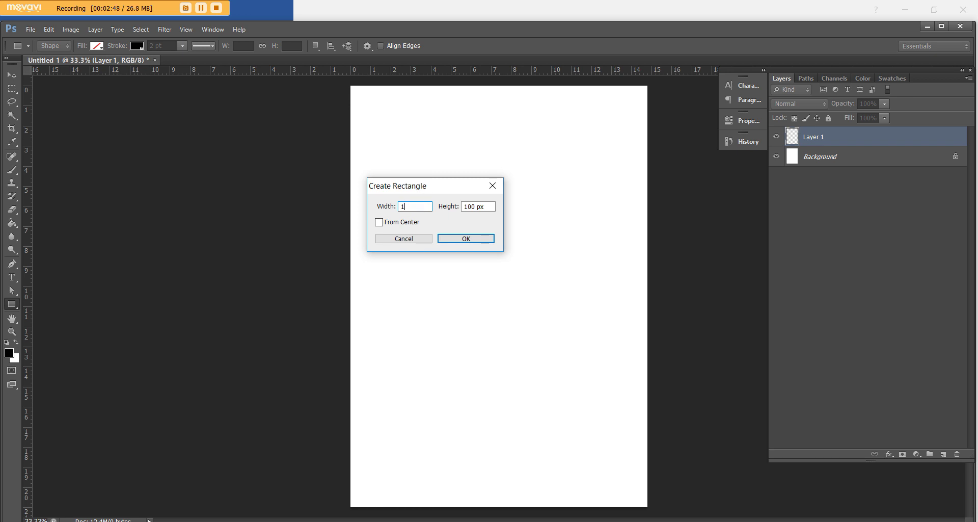
pyautogui.write('2 cm')
pyautogui.press('Tab')
pyautogui.write('4.5 cm')
pyautogui.click(464, 239)
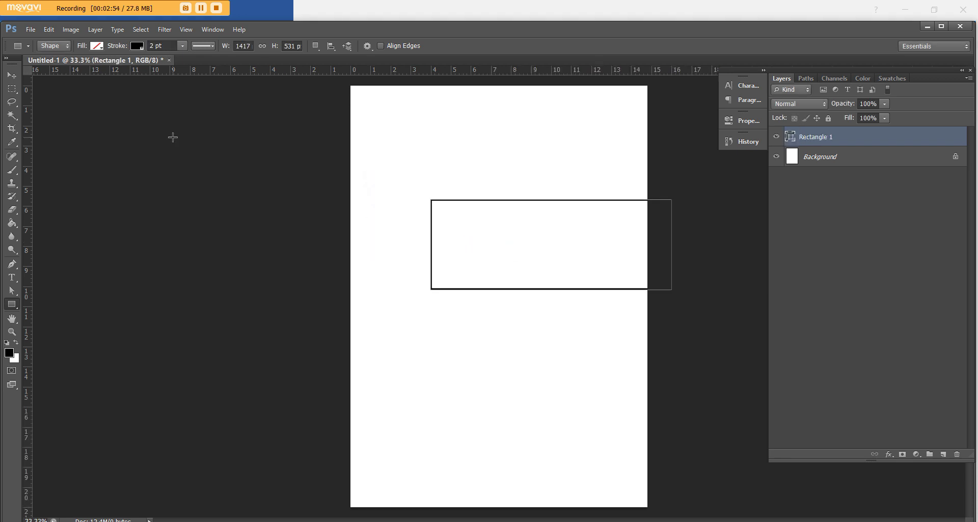
# Step: Move the rectangle up and left so it lies fully inside the page, about 3 cm below the page's upper edge
pyautogui.click(12, 76)
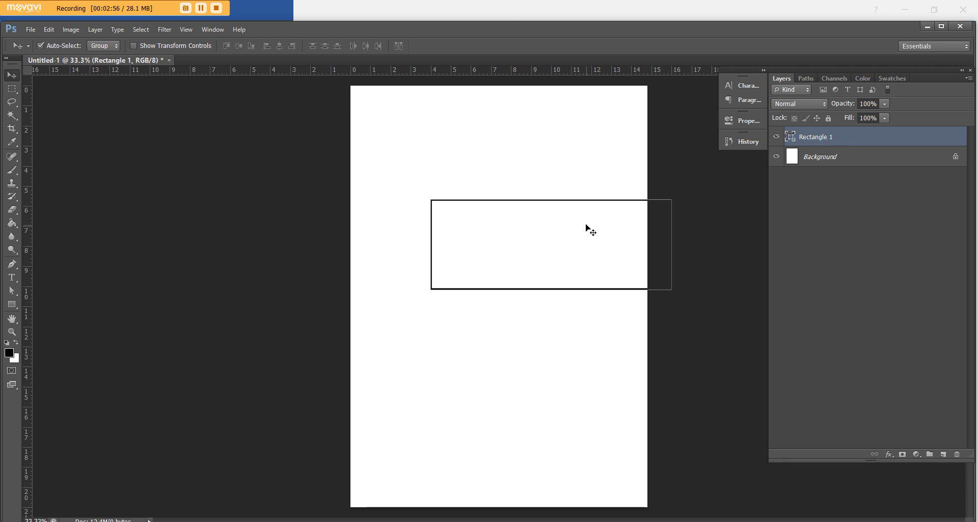
pyautogui.moveTo(565, 202); pyautogui.dragTo(512, 146)
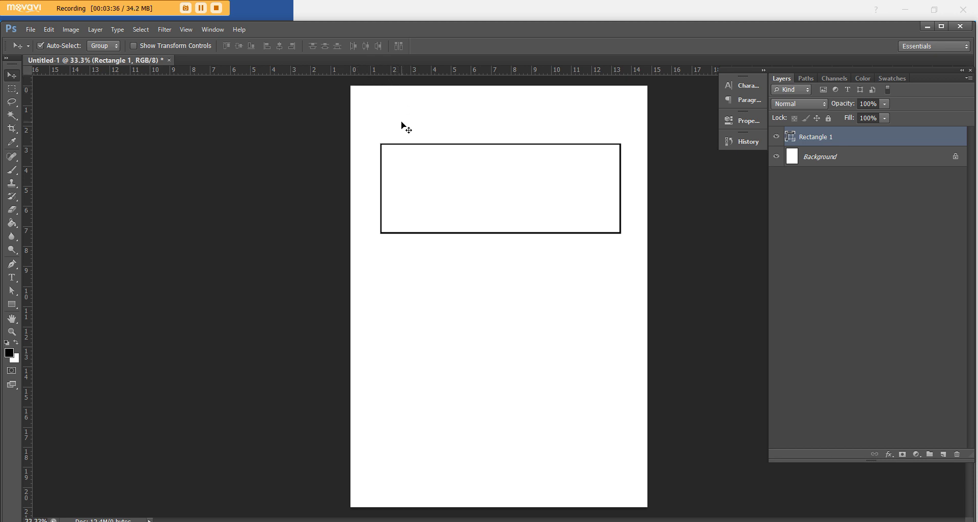
pyautogui.press('r')
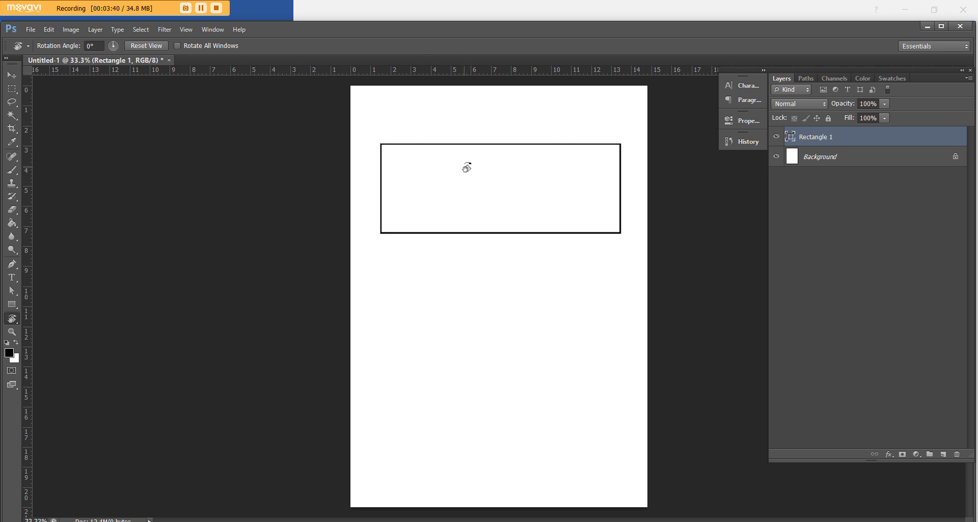
pyautogui.click(13, 77)
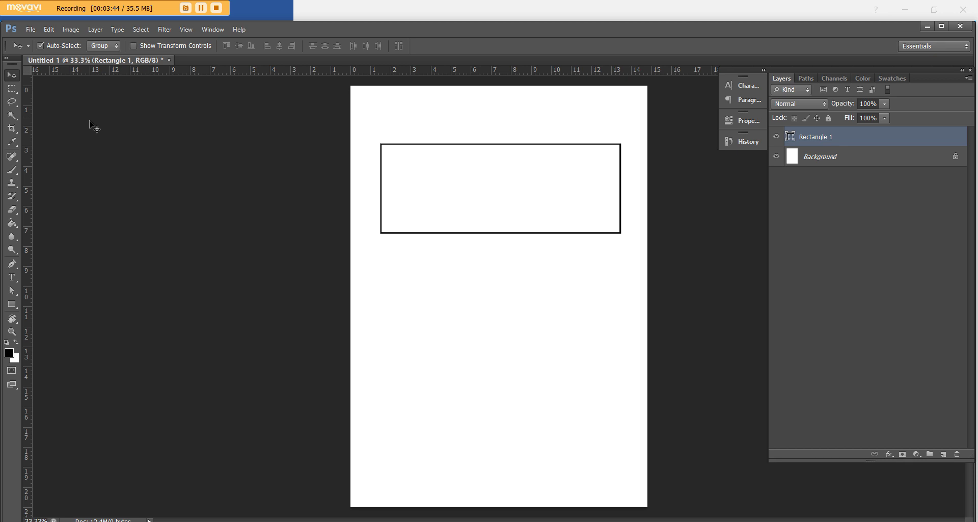
# Step: Rename the rectangle's layer to "12.5cm length x 4.5cm"
pyautogui.click(12, 91)
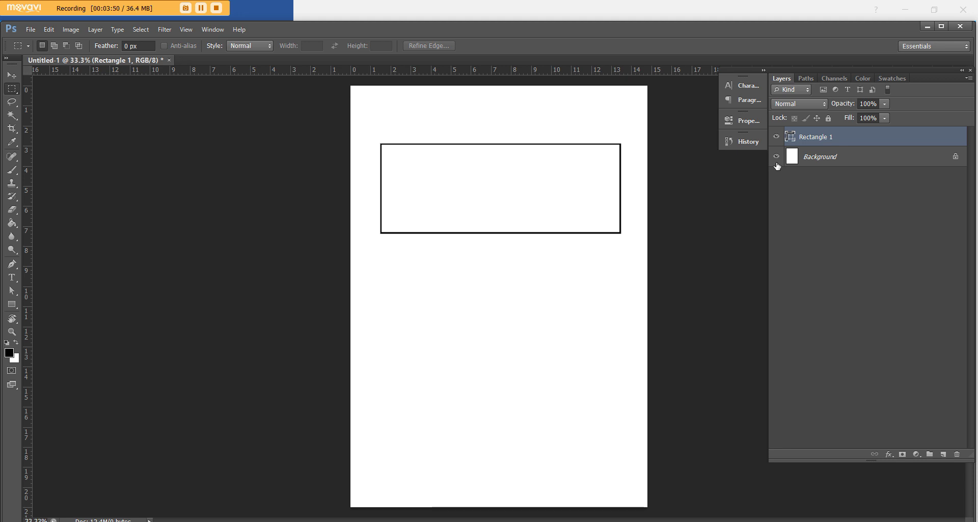
pyautogui.doubleClick(821, 138)
pyautogui.write('1')
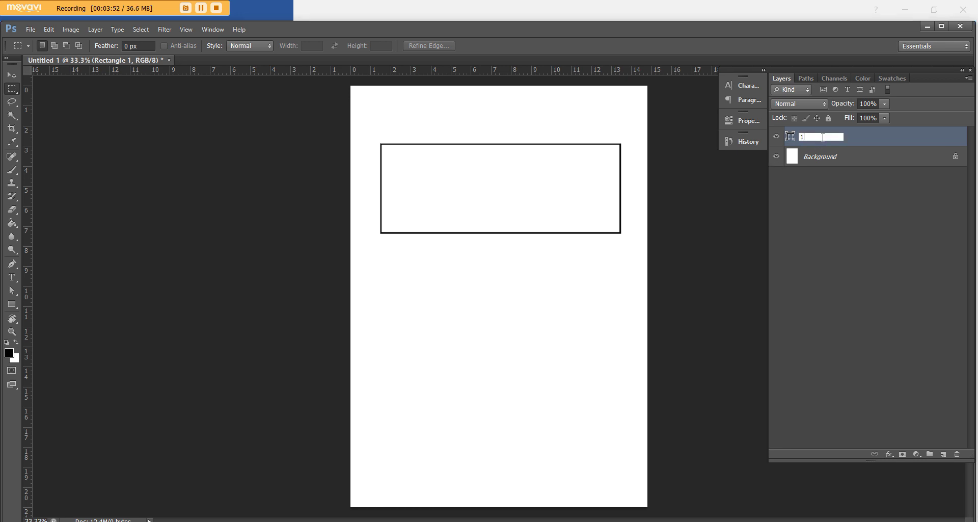
pyautogui.write('2.5cm length x 4.5cm')
pyautogui.click(952, 141)
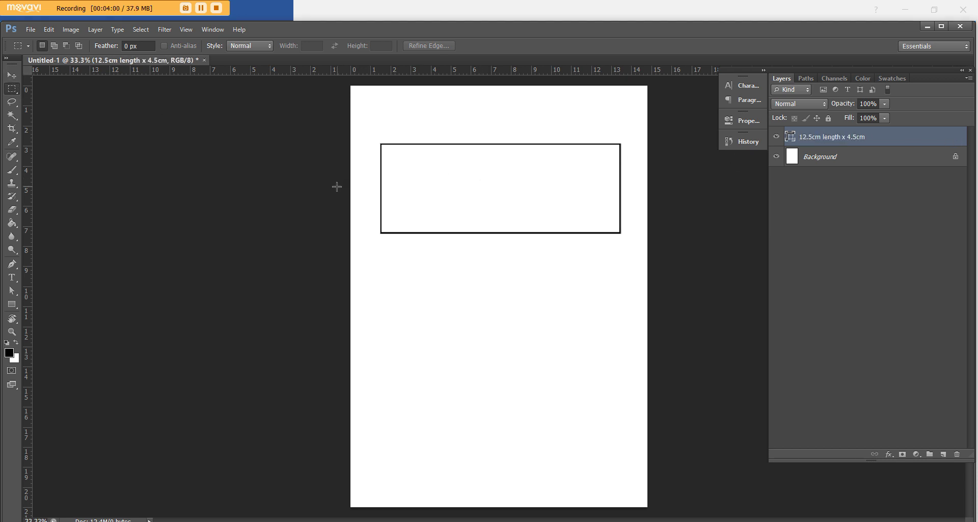
# Step: Centre the rectangle horizontally on the page by aligning it to a full-width rectangular selection, and clear the selection
pyautogui.moveTo(308, 164)
pyautogui.mouseDown()
pyautogui.moveTo(753, 246)
pyautogui.moveTo(753, 255)
pyautogui.mouseUp()
pyautogui.press('v')
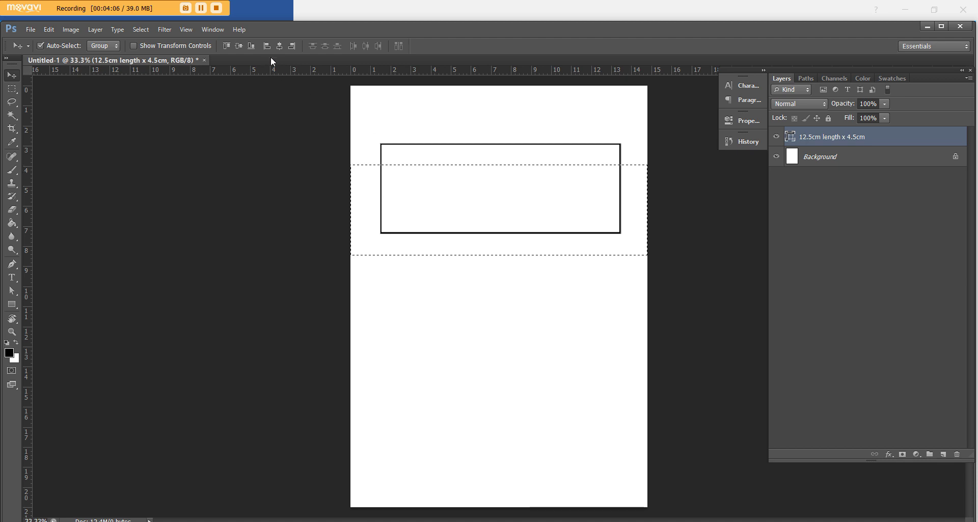
pyautogui.click(279, 45)
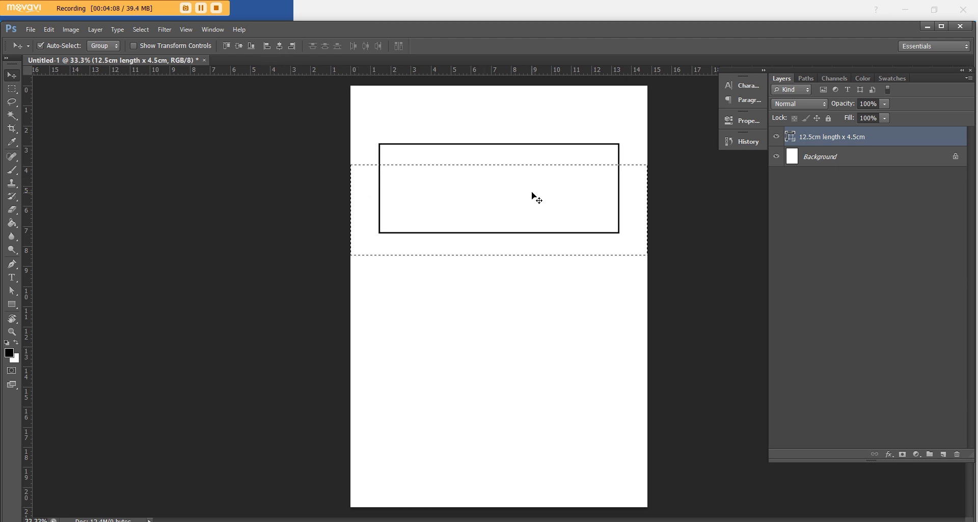
pyautogui.hotkey('ctrl', 'd')
# Step: Move the rectangle straight up until its upper edge is about 1.2 cm below the page's upper edge
pyautogui.hotkey('ctrl', 't')
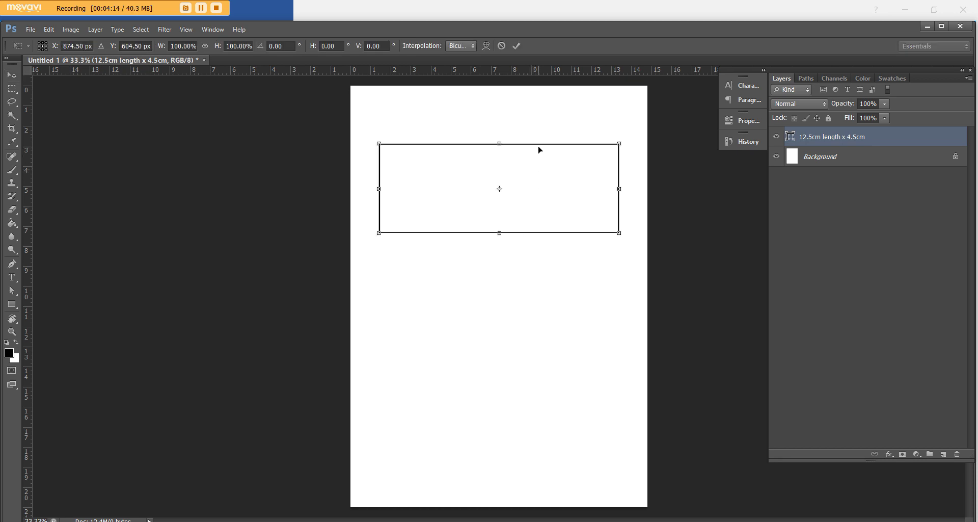
pyautogui.moveTo(538, 145); pyautogui.dragTo(538, 118)
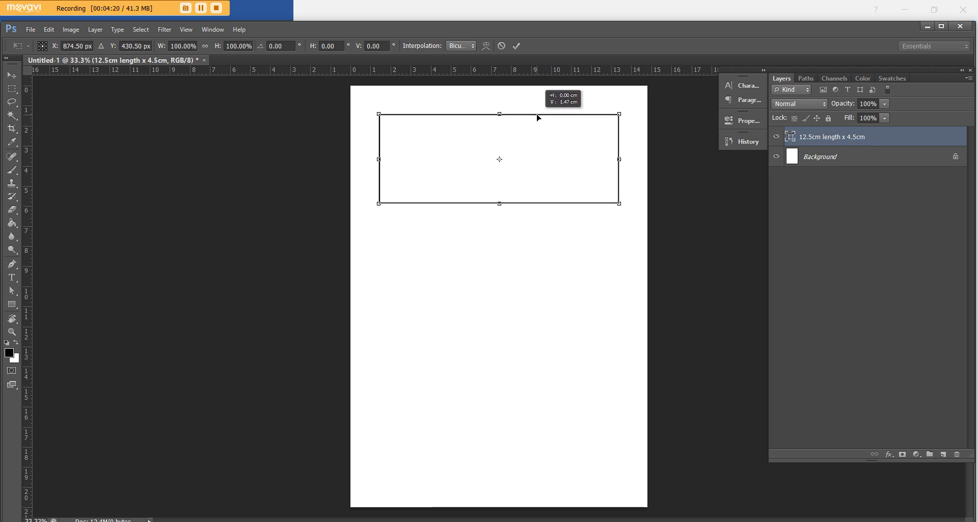
pyautogui.moveTo(538, 118)
pyautogui.mouseDown()
pyautogui.moveTo(557, 129)
pyautogui.moveTo(581, 104)
pyautogui.moveTo(560, 124)
pyautogui.moveTo(544, 112)
pyautogui.mouseUp()
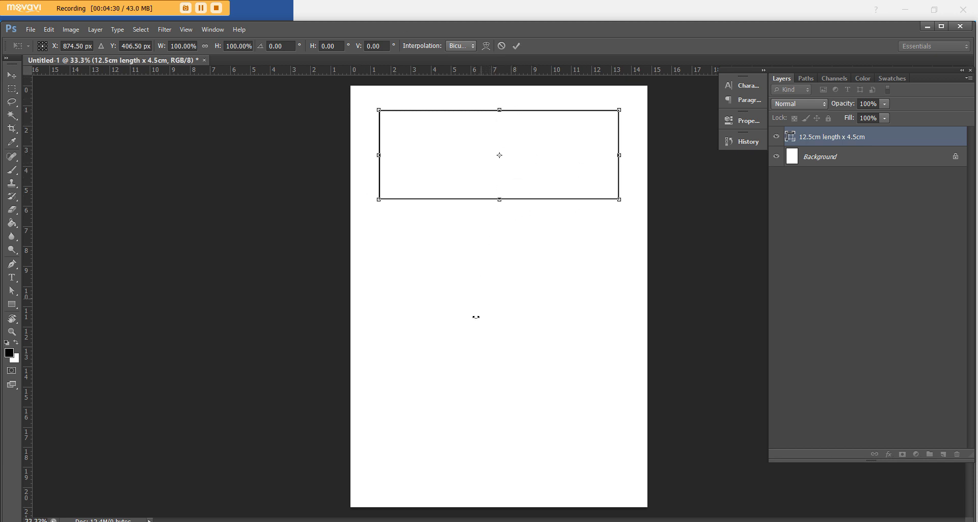
pyautogui.press('Return')
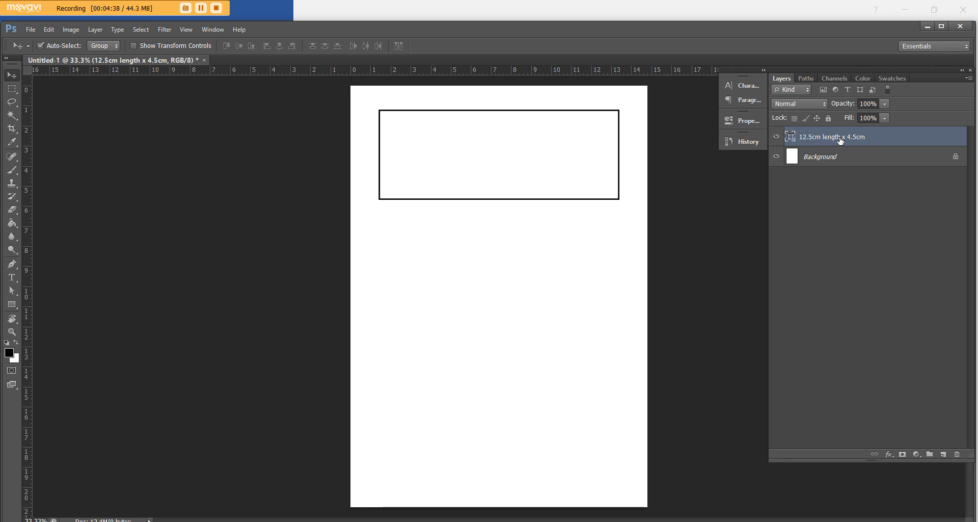
# Step: Duplicate the rectangle layer three times
pyautogui.hotkey('ctrl', 'j')
pyautogui.hotkey('ctrl', 'j')
pyautogui.hotkey('ctrl', 'j')
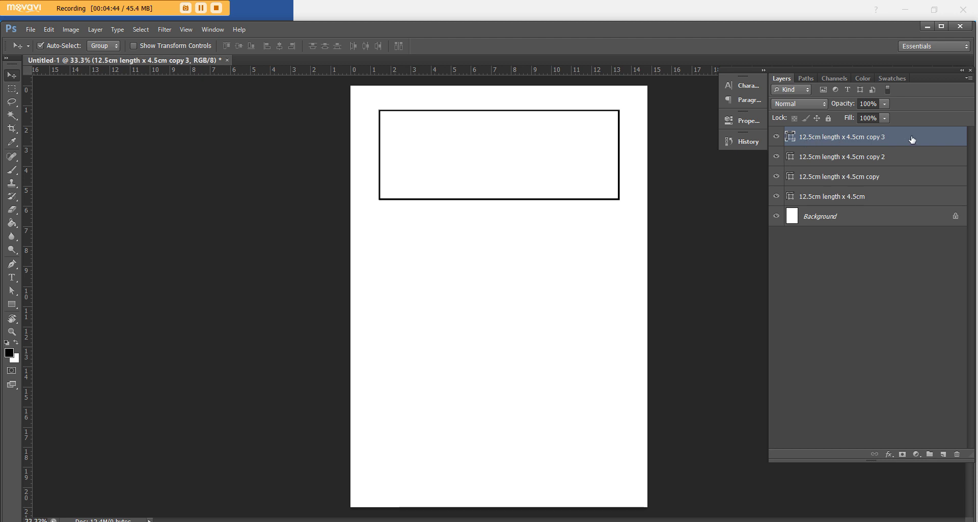
# Step: Move the topmost copy down to about 0.5 cm above the page's lower edge and distribute all four rectangles evenly by vertical centres
pyautogui.hotkey('ctrl', 't')
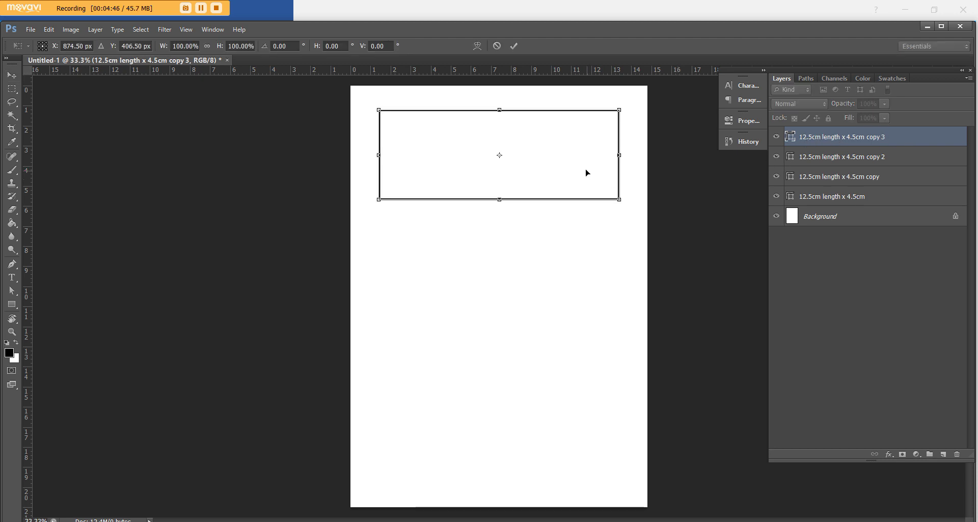
pyautogui.moveTo(571, 144); pyautogui.dragTo(581, 439)
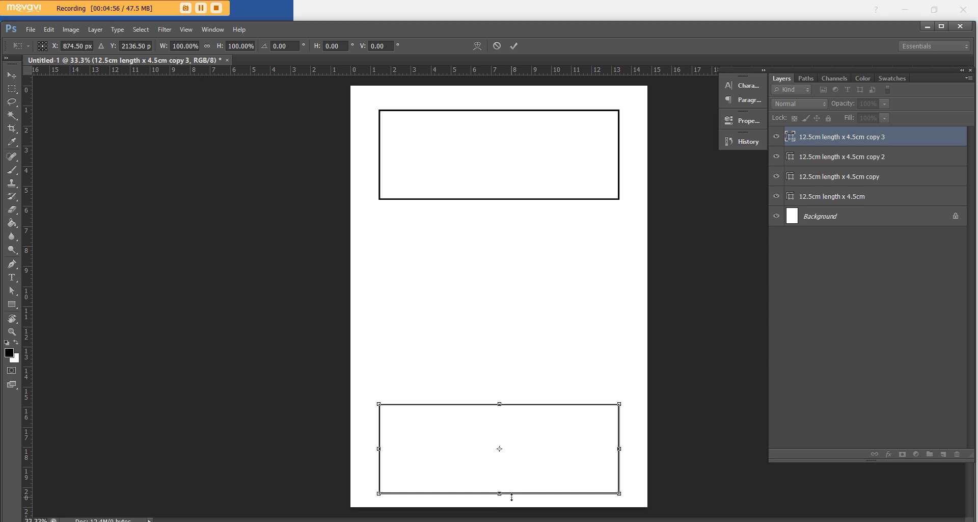
pyautogui.moveTo(517, 491); pyautogui.dragTo(537, 492)
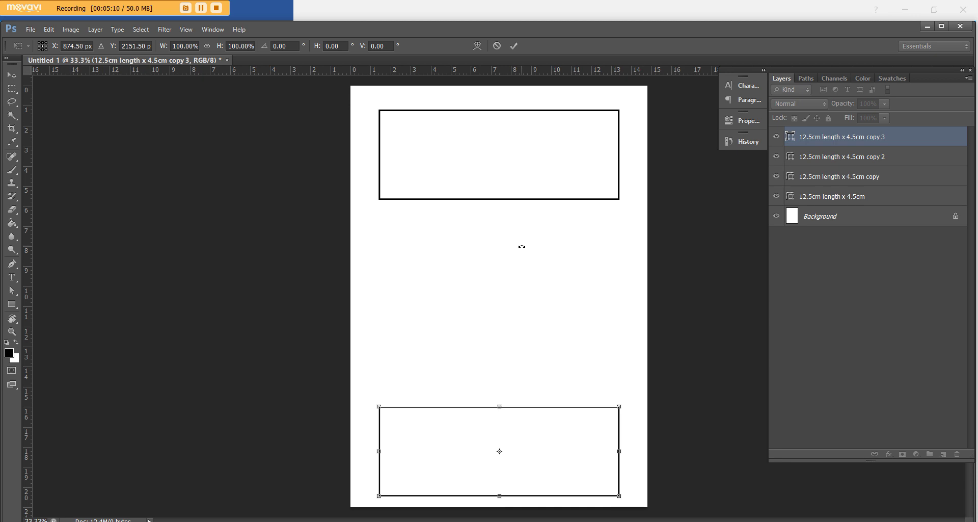
pyautogui.press('Return')
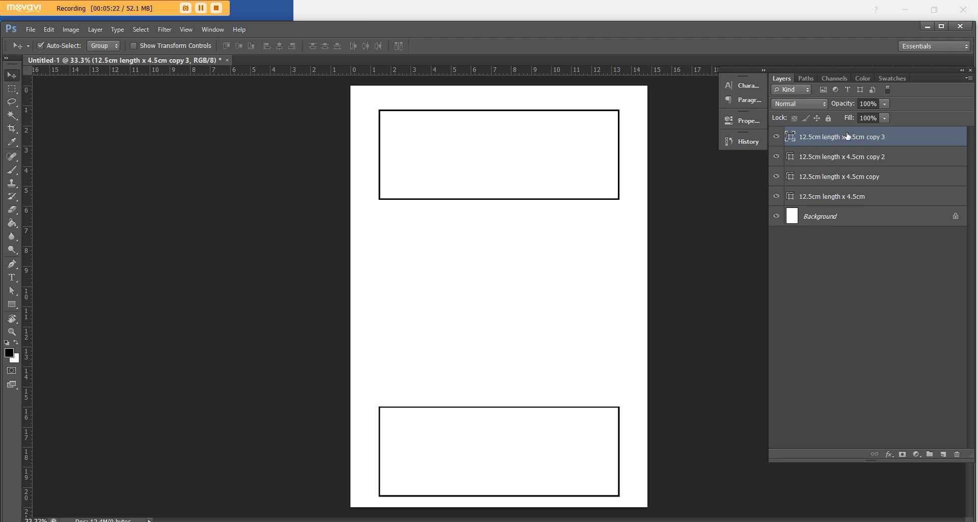
pyautogui.keyDown('shift'); pyautogui.click(856, 199); pyautogui.keyUp('shift')
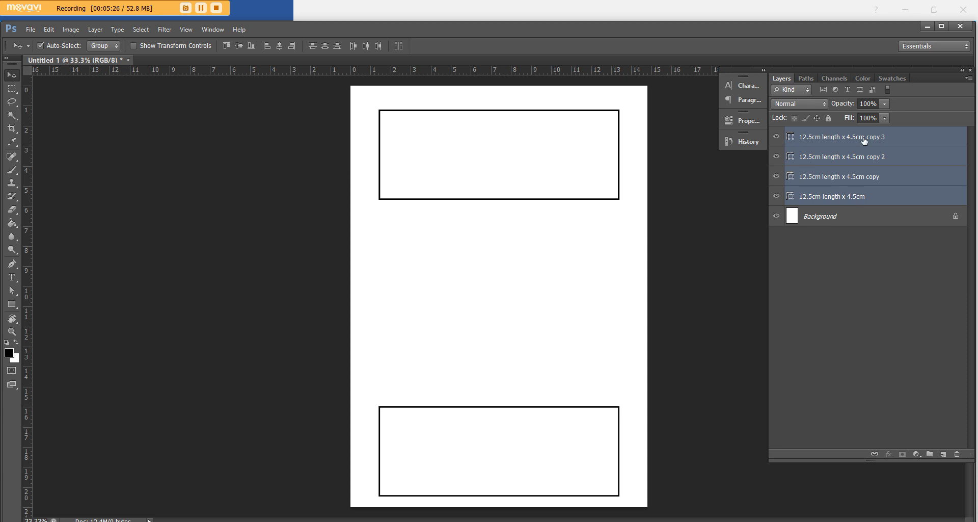
pyautogui.click(336, 47)
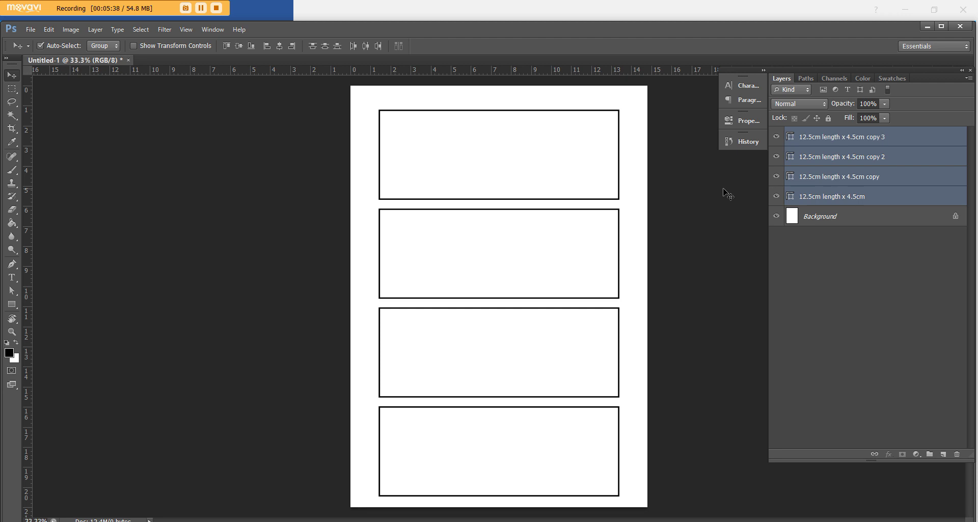
# Step: Add a new layer above the rectangles and set the Type tool's text colour to black (000000)
pyautogui.click(836, 140)
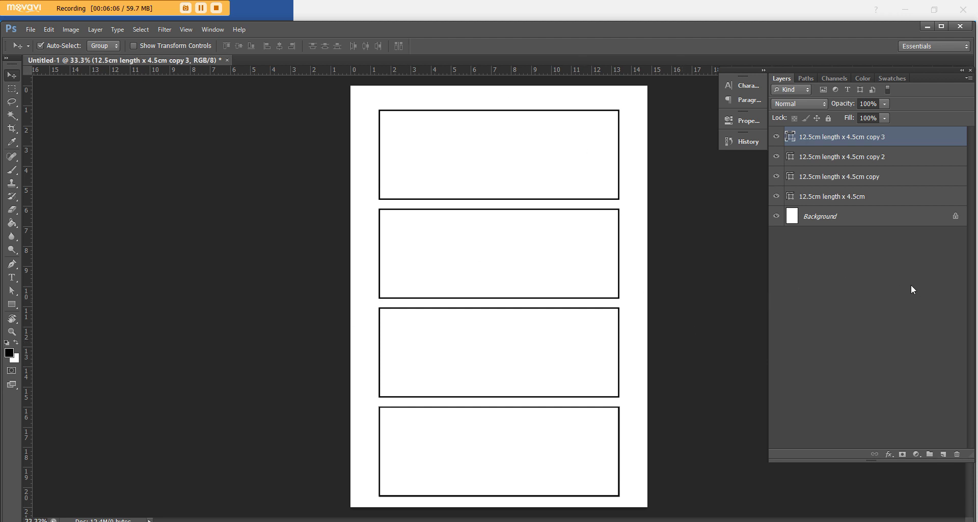
pyautogui.click(943, 455)
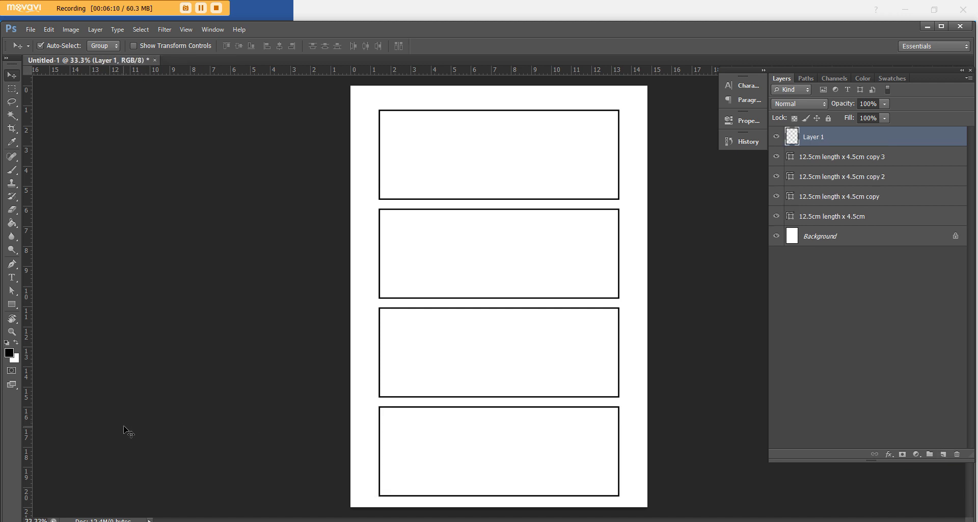
pyautogui.click(12, 278)
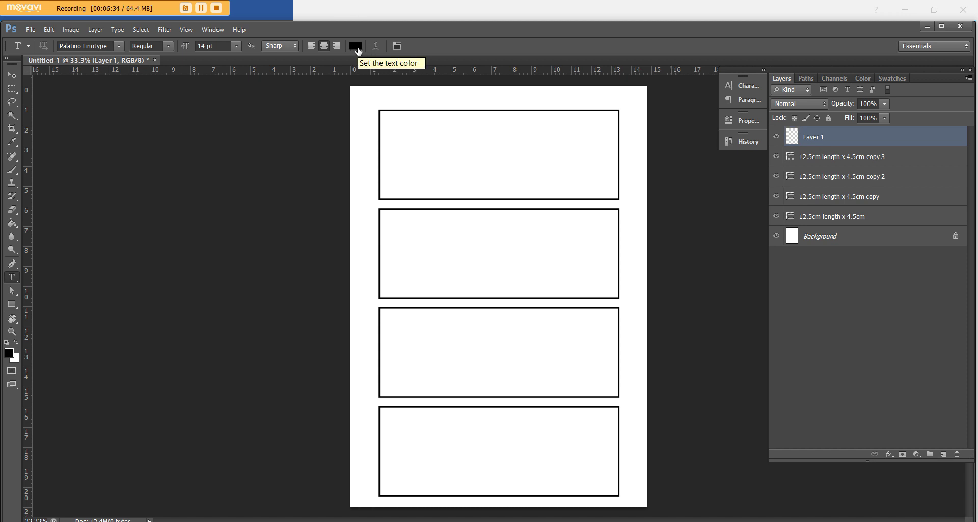
pyautogui.click(355, 46)
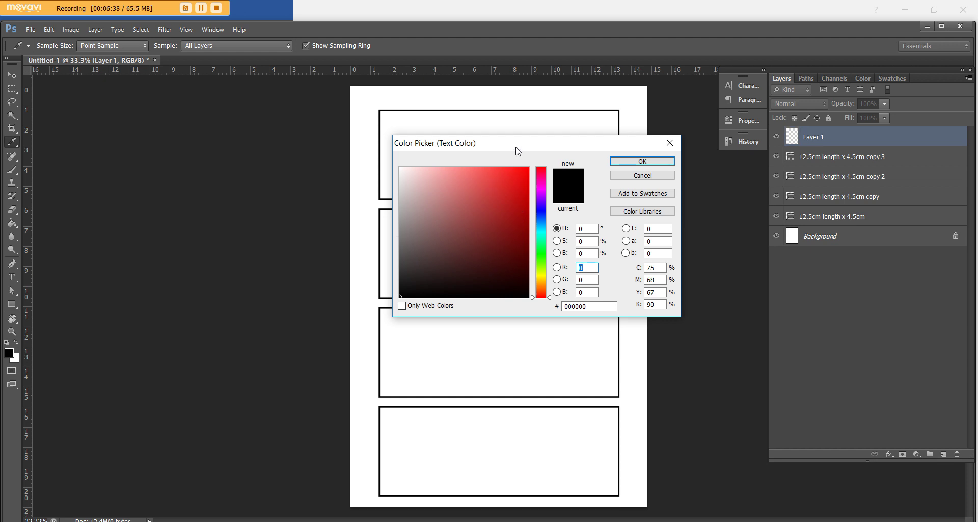
pyautogui.moveTo(520, 146); pyautogui.dragTo(480, 170)
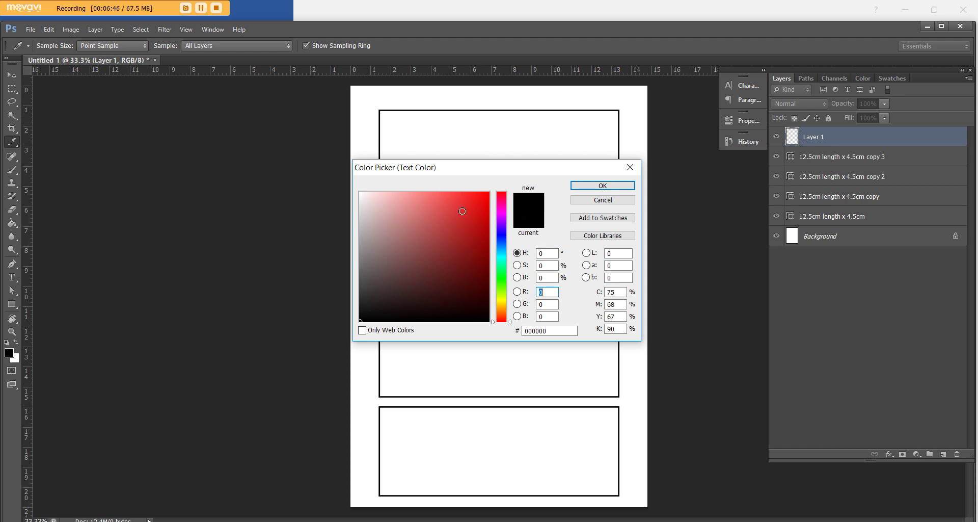
pyautogui.click(603, 185)
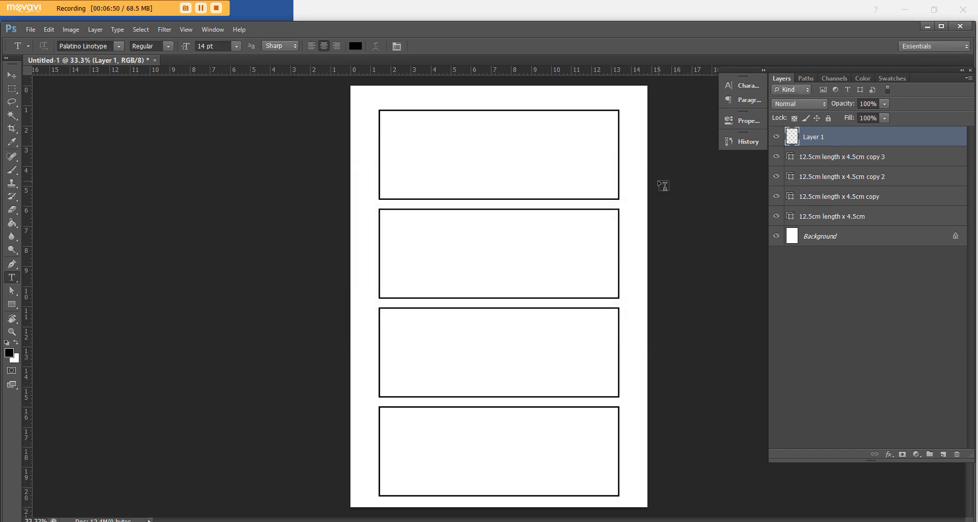
# Step: Add the text MONDAY in capitals near the upper-left corner of the first rectangle
pyautogui.click(397, 129)
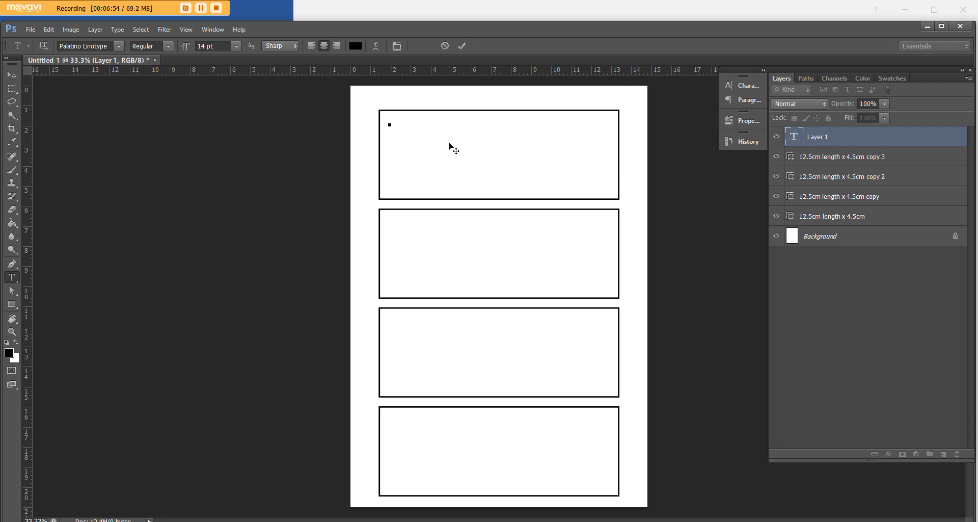
pyautogui.press('capslock')
pyautogui.write('MON')
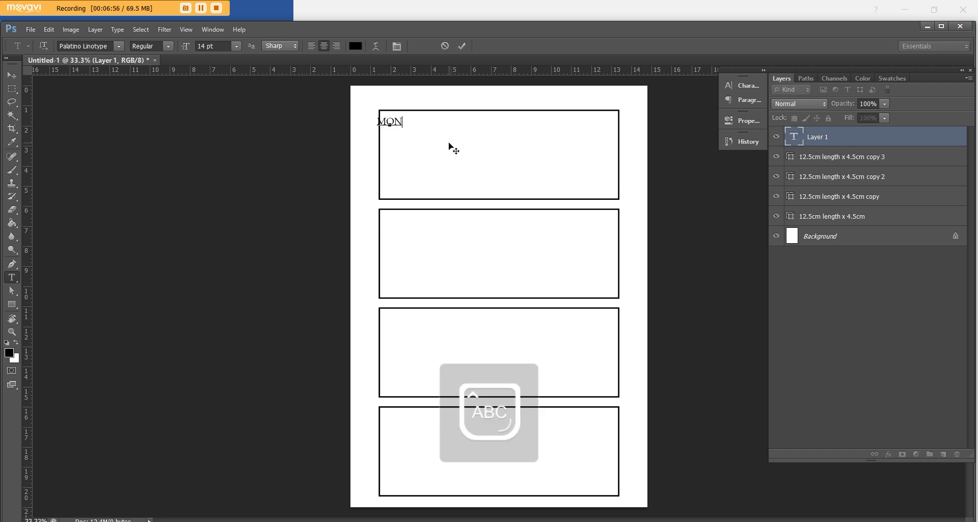
pyautogui.write('DAY')
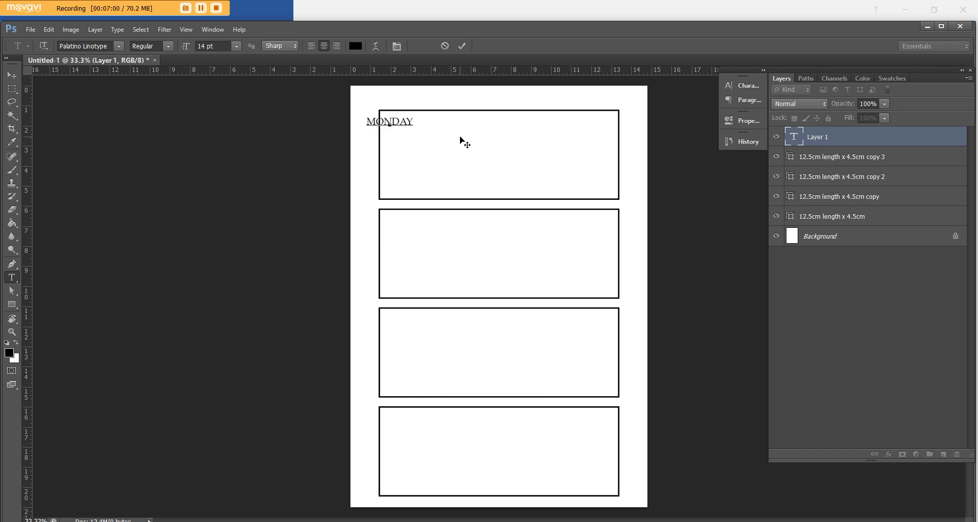
pyautogui.write(' 25')
pyautogui.press('BackSpace')
pyautogui.press('BackSpace')
pyautogui.press('BackSpace')
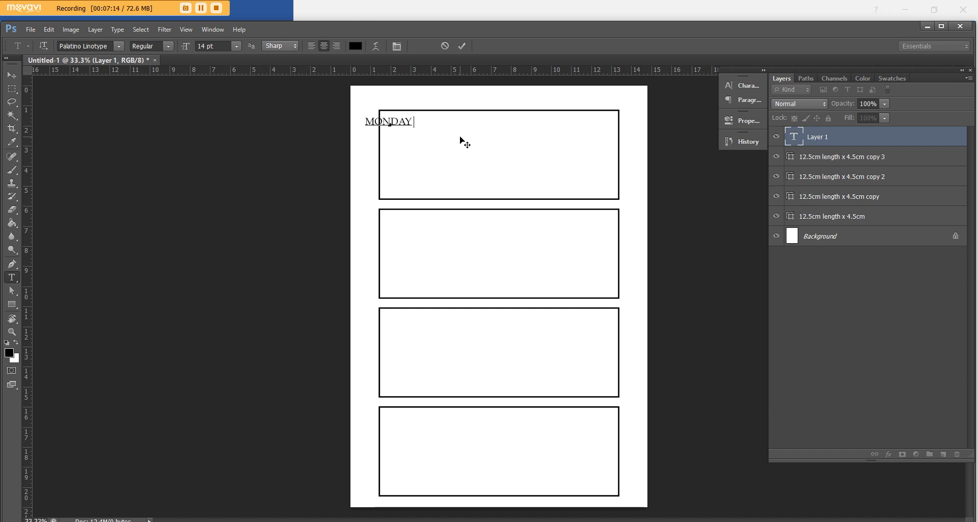
pyautogui.write('___')
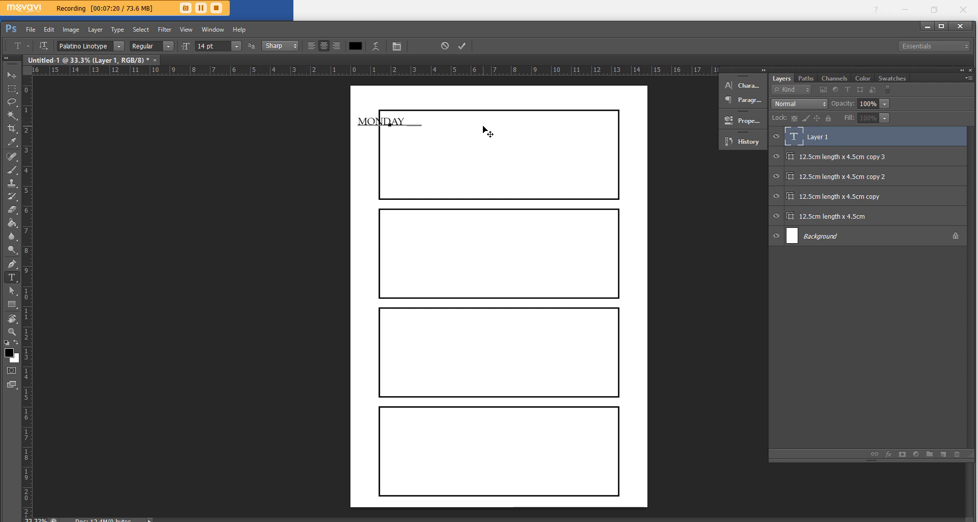
pyautogui.press('BackSpace')
pyautogui.press('BackSpace')
pyautogui.press('BackSpace')
pyautogui.press('BackSpace')
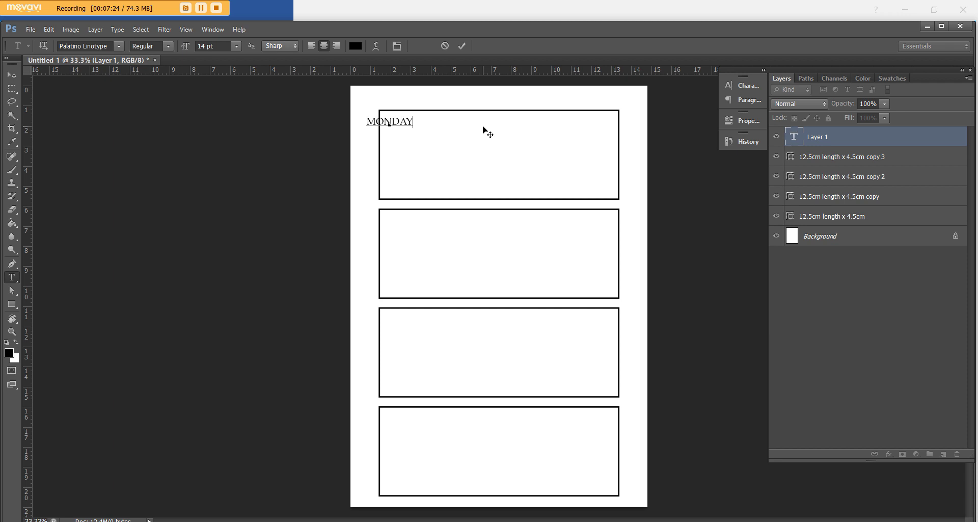
# Step: Move the MONDAY text fully inside the first rectangle's upper-left corner and make it faux bold
pyautogui.click(11, 74)
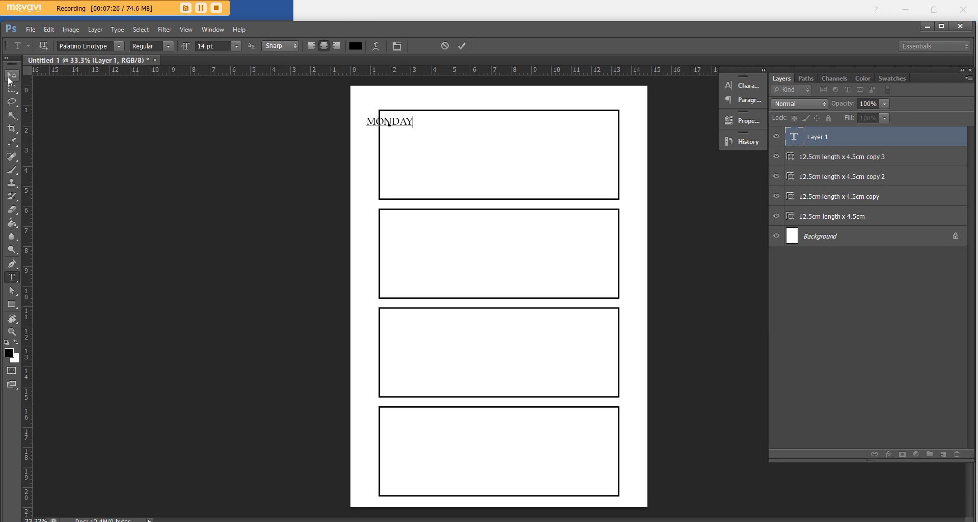
pyautogui.moveTo(404, 124); pyautogui.dragTo(422, 123)
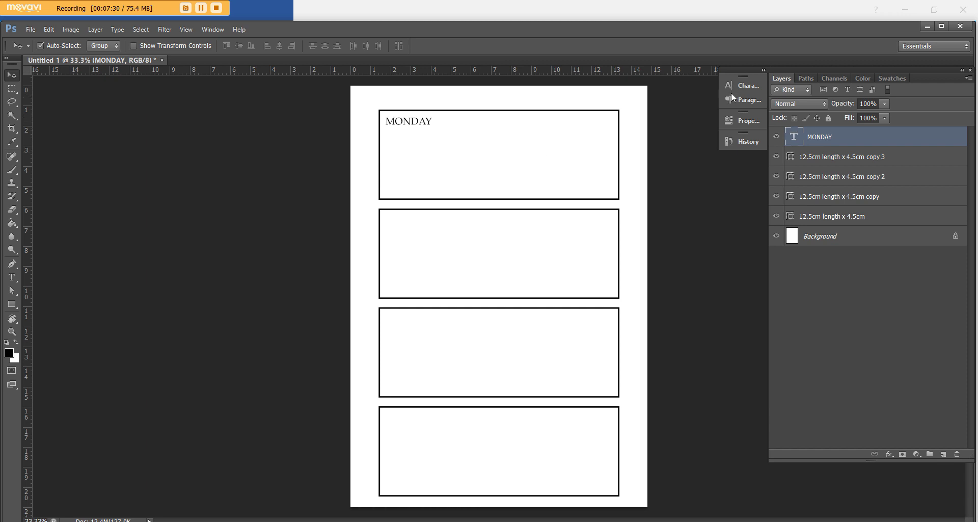
pyautogui.click(744, 85)
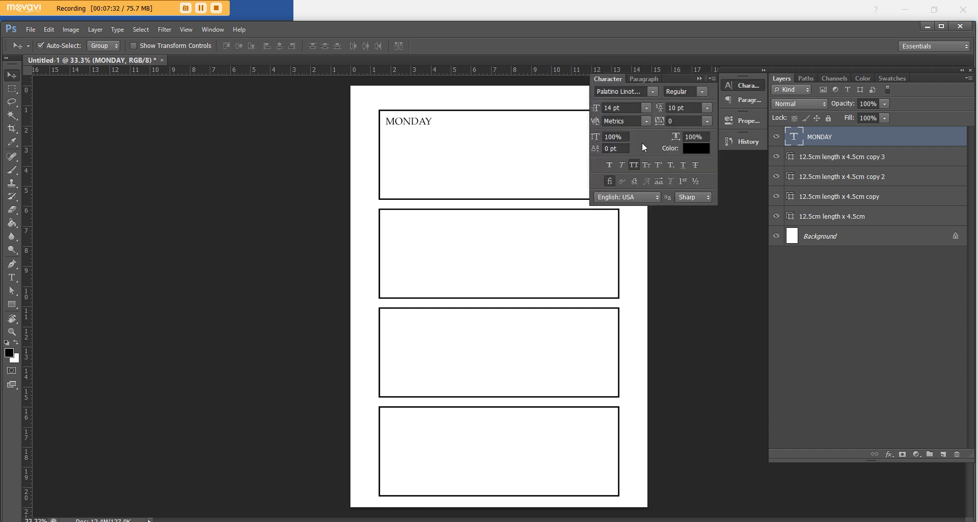
pyautogui.click(219, 29)
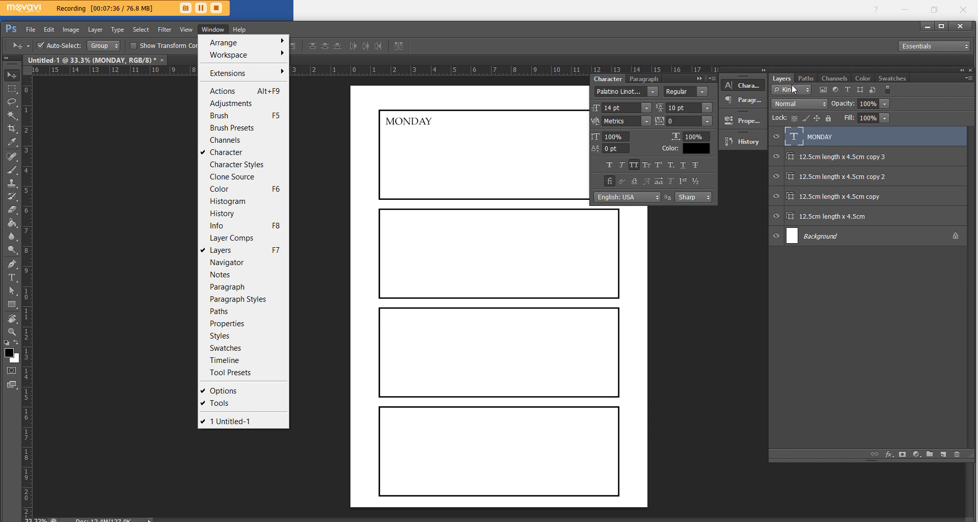
pyautogui.click(609, 164)
pyautogui.click(610, 164)
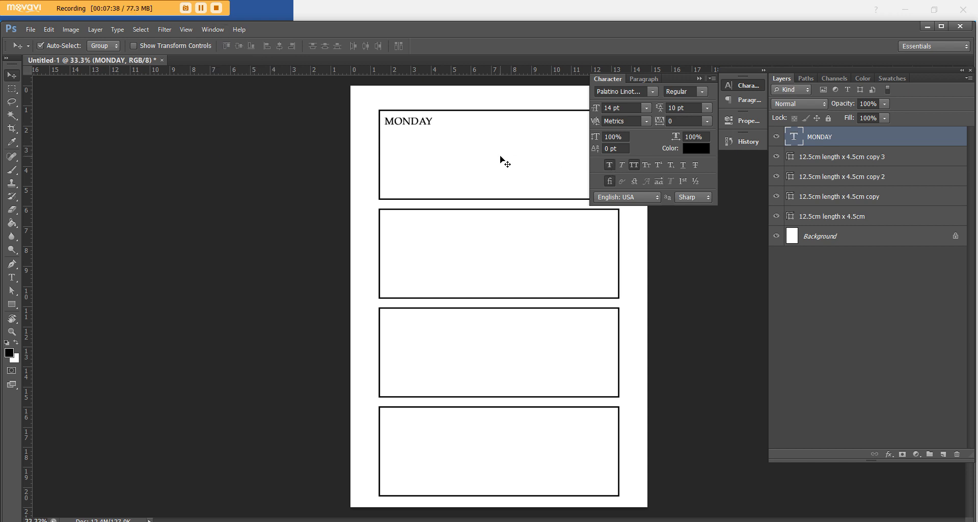
pyautogui.click(699, 79)
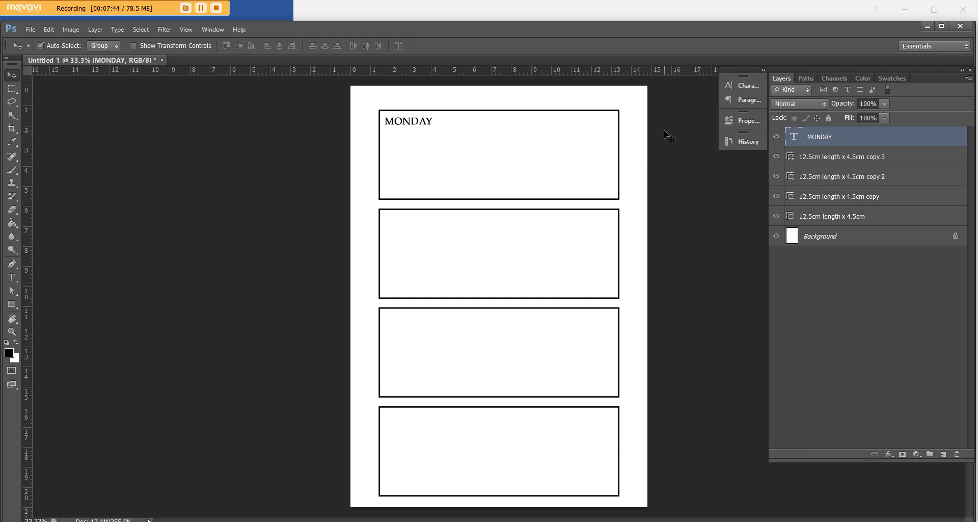
# Step: Nudge the MONDAY text slightly up and to the left, closer to the first rectangle's upper-left corner
pyautogui.hotkey('ctrl', '+')
pyautogui.scroll(5, 605, 275)
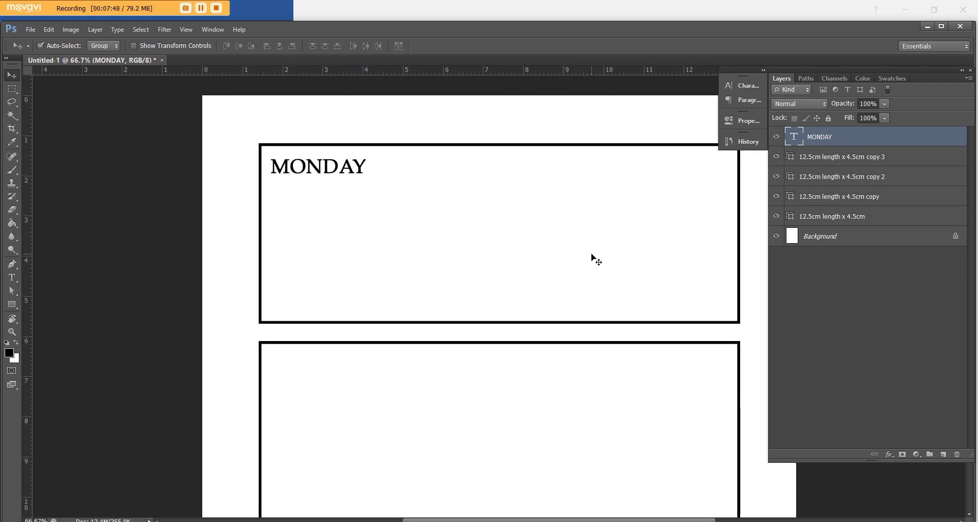
pyautogui.press('Up')
pyautogui.press('Up')
pyautogui.press('Up')
pyautogui.press('Up')
pyautogui.press('Up')
pyautogui.press('Up')
pyautogui.press('Up')
pyautogui.press('Up')
pyautogui.press('Up')
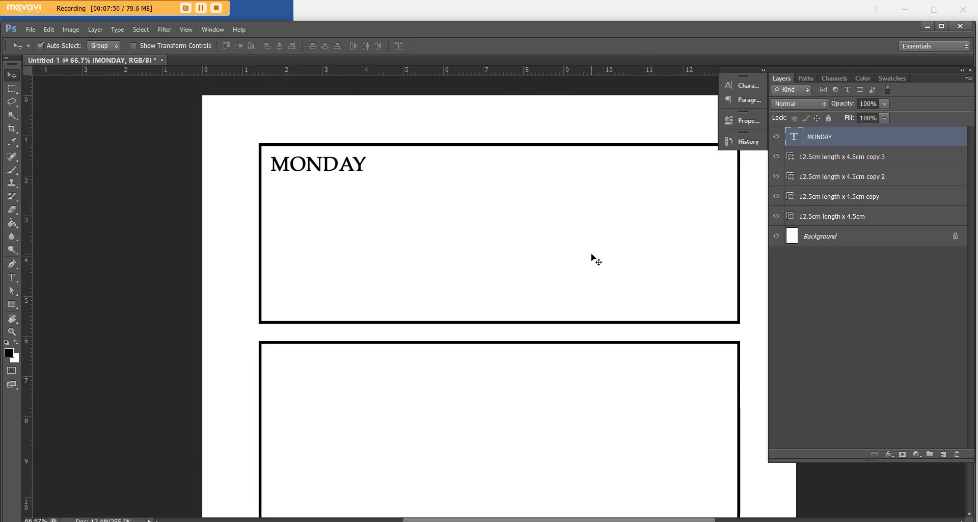
pyautogui.press('Left')
pyautogui.press('Left')
pyautogui.press('Left')
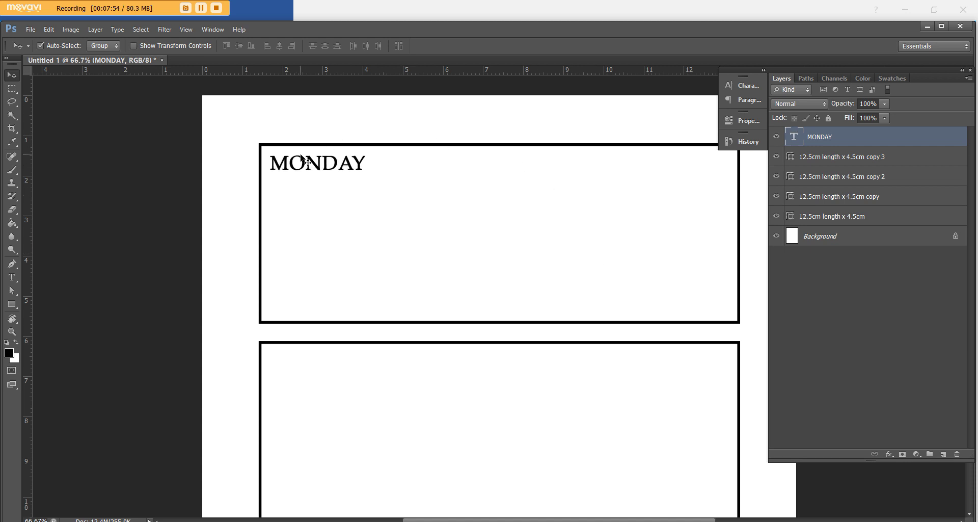
pyautogui.hotkey('ctrl', '-')
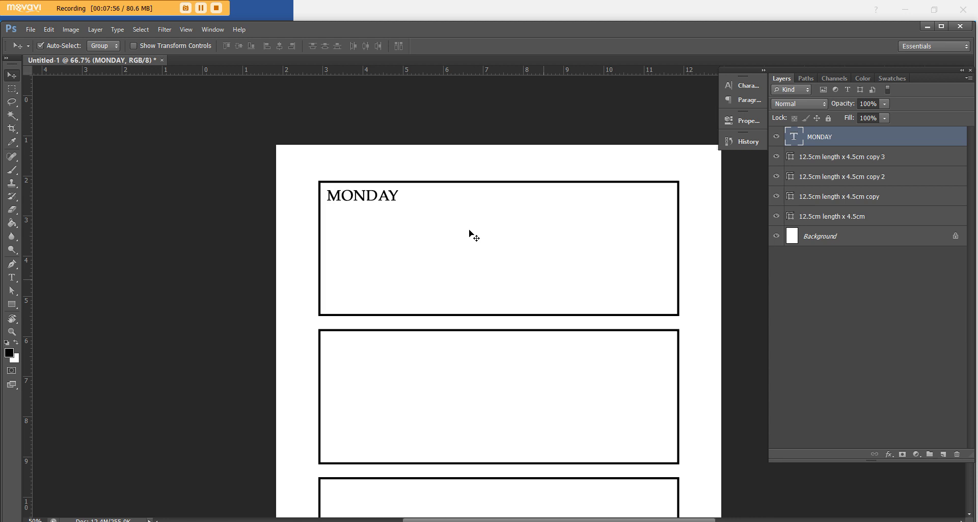
pyautogui.hotkey('ctrl', '-')
pyautogui.hotkey('ctrl', '-')
pyautogui.hotkey('ctrl', '+')
pyautogui.hotkey('ctrl', '-')
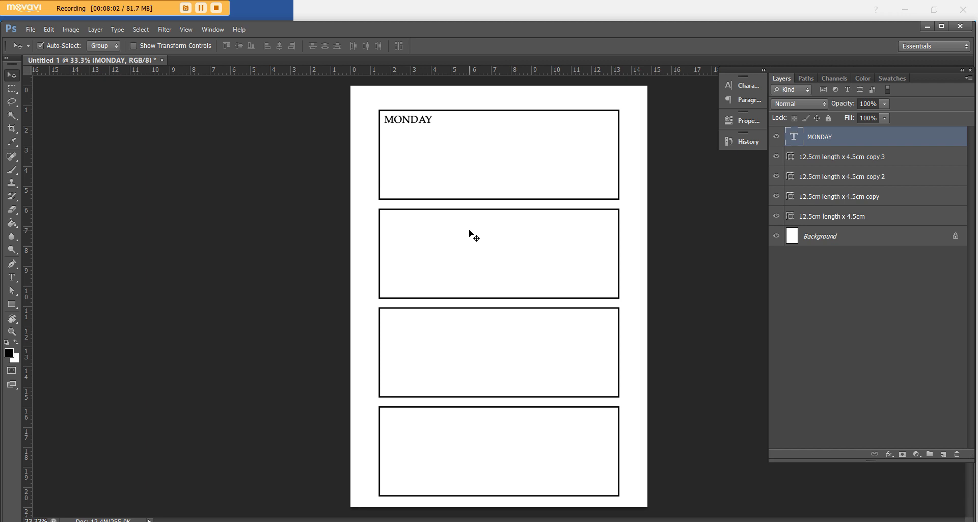
# Step: Duplicate the MONDAY text layer three times
pyautogui.hotkey('ctrl', '+')
pyautogui.scroll(3, 510, 207)
pyautogui.hotkey('ctrl', '-')
pyautogui.hotkey('ctrl', 'j')
pyautogui.hotkey('ctrl', 'j')
pyautogui.hotkey('ctrl', 'j')
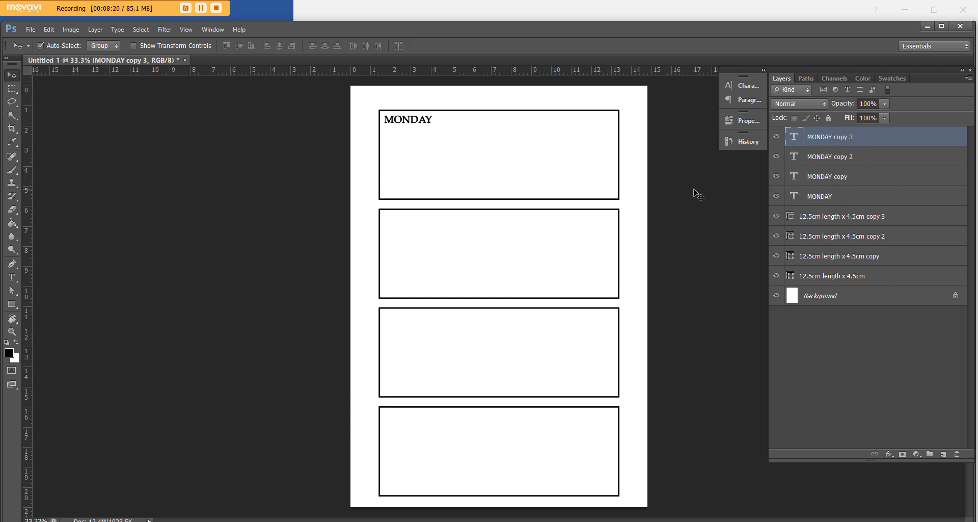
# Step: Move one MONDAY copy straight down into the fourth box's upper-left corner and distribute all four MONDAY labels evenly by height
pyautogui.hotkey('ctrl', 't')
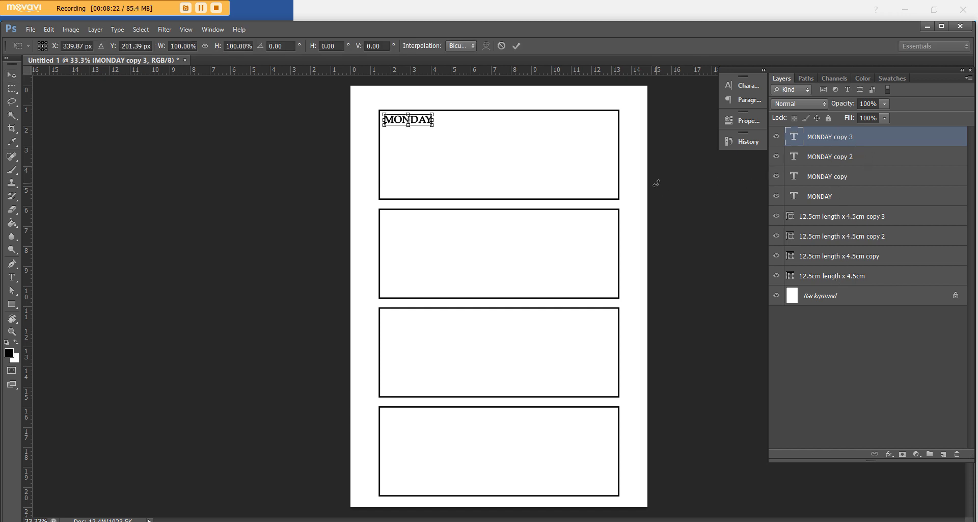
pyautogui.moveTo(422, 121); pyautogui.dragTo(429, 418)
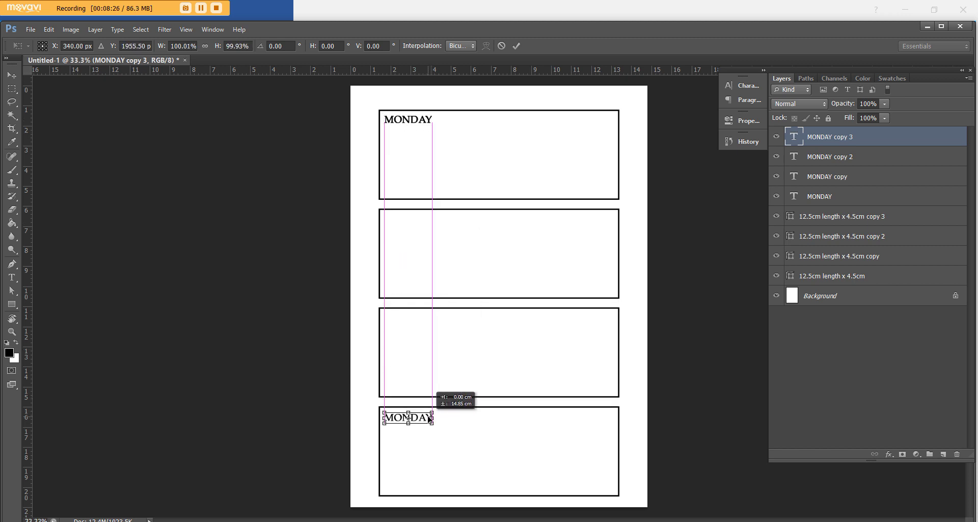
pyautogui.press('Return')
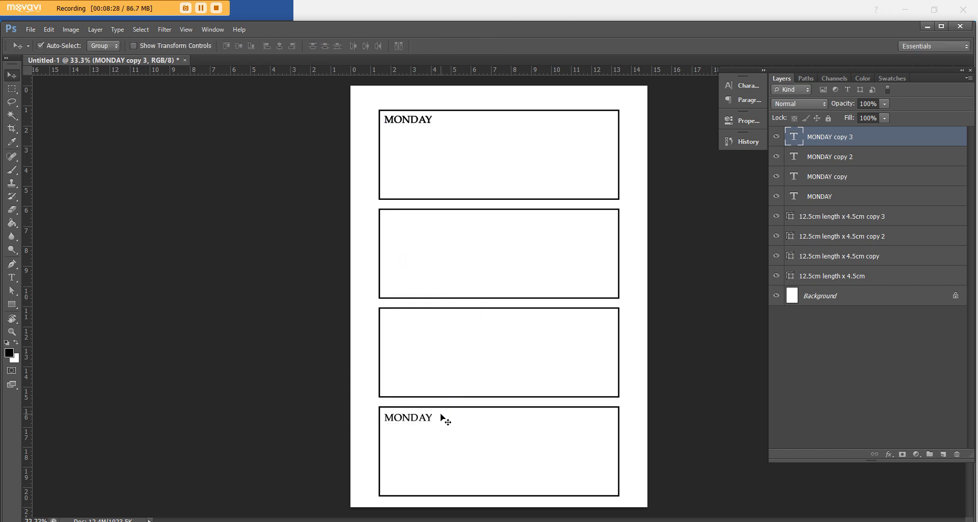
pyautogui.hotkey('shift', 'Up')
pyautogui.keyDown('shift'); pyautogui.click(845, 197); pyautogui.keyUp('shift')
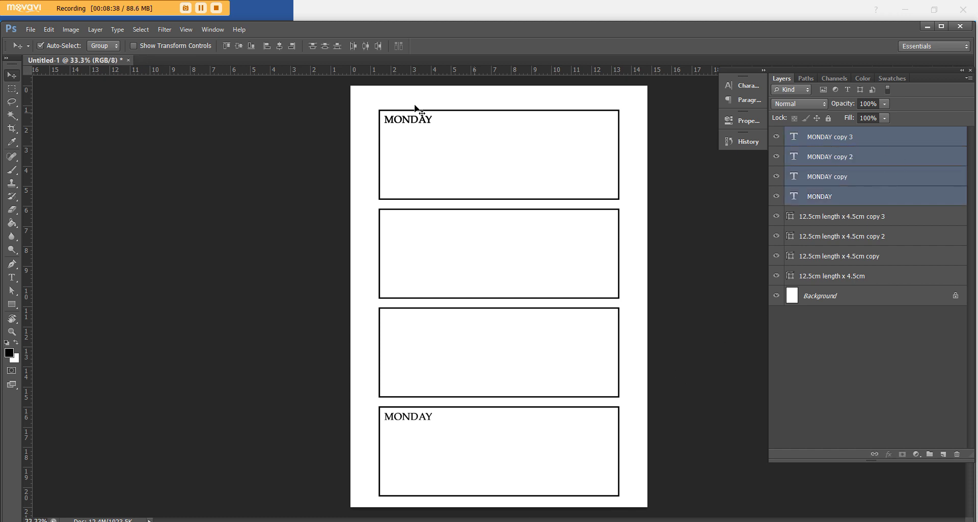
pyautogui.click(325, 45)
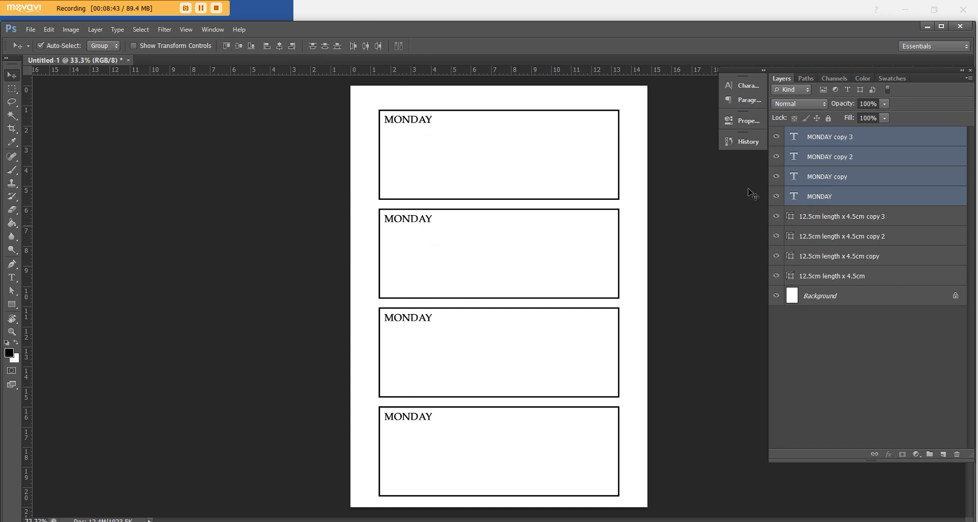
# Step: Change the label in the second box to TUESDAY
pyautogui.click(11, 277)
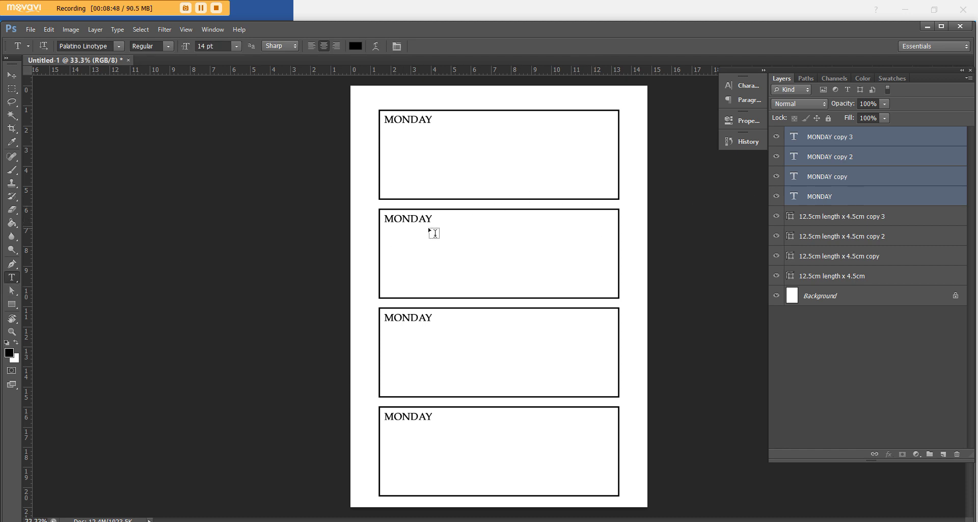
pyautogui.click(408, 218)
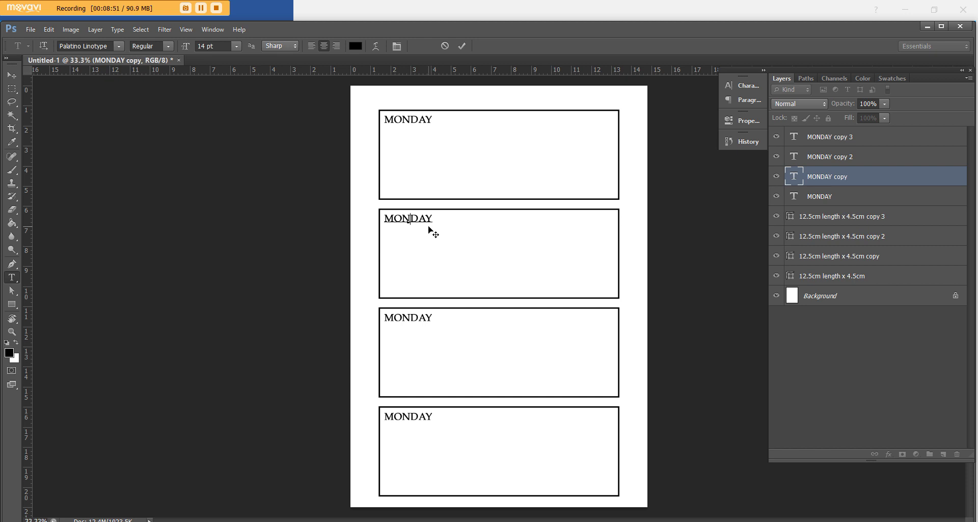
pyautogui.press('BackSpace')
pyautogui.press('BackSpace')
pyautogui.press('BackSpace')
pyautogui.write('TUES')
pyautogui.click(11, 263)
# Step: Change the label in the third box to WEDNESDAY
pyautogui.click(8, 280)
pyautogui.moveTo(410, 318); pyautogui.dragTo(383, 316)
pyautogui.write('WEDNES')
pyautogui.click(13, 266)
# Step: Change the label in the fourth box to THURSDAY
pyautogui.click(11, 277)
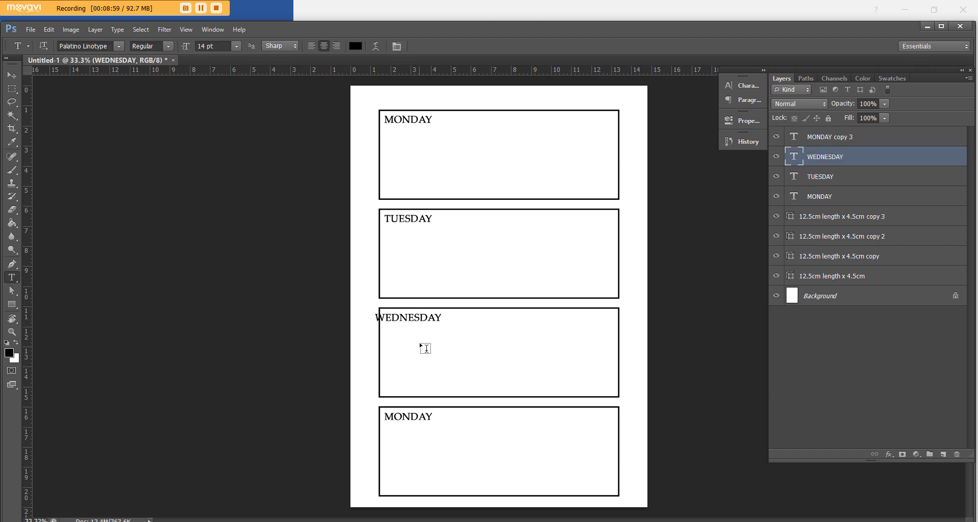
pyautogui.click(410, 416)
pyautogui.press('BackSpace')
pyautogui.press('BackSpace')
pyautogui.press('BackSpace')
pyautogui.write('THURS')
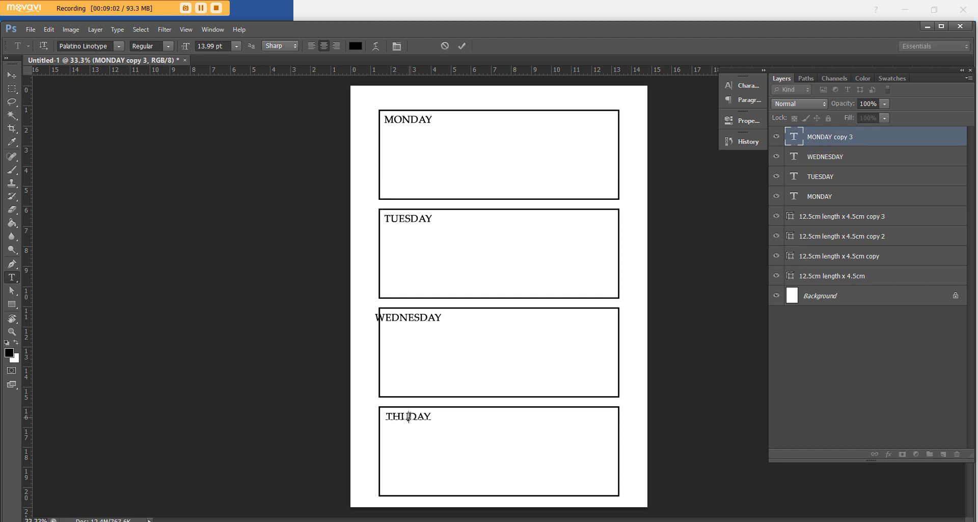
pyautogui.click(12, 75)
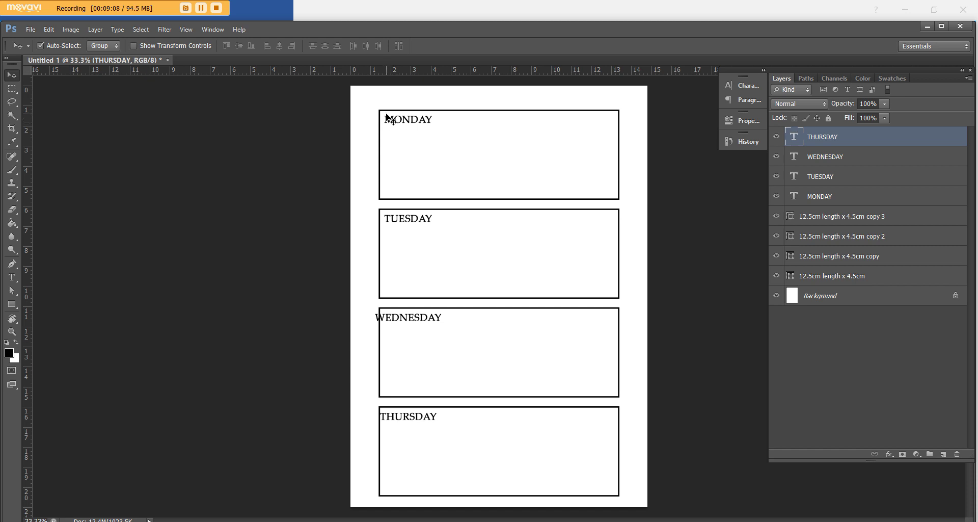
# Step: Align the left edges of the four weekday labels, MONDAY to THURSDAY
pyautogui.keyDown('shift'); pyautogui.click(837, 191); pyautogui.keyUp('shift')
pyautogui.click(835, 140)
pyautogui.keyDown('shift'); pyautogui.click(846, 197); pyautogui.keyUp('shift')
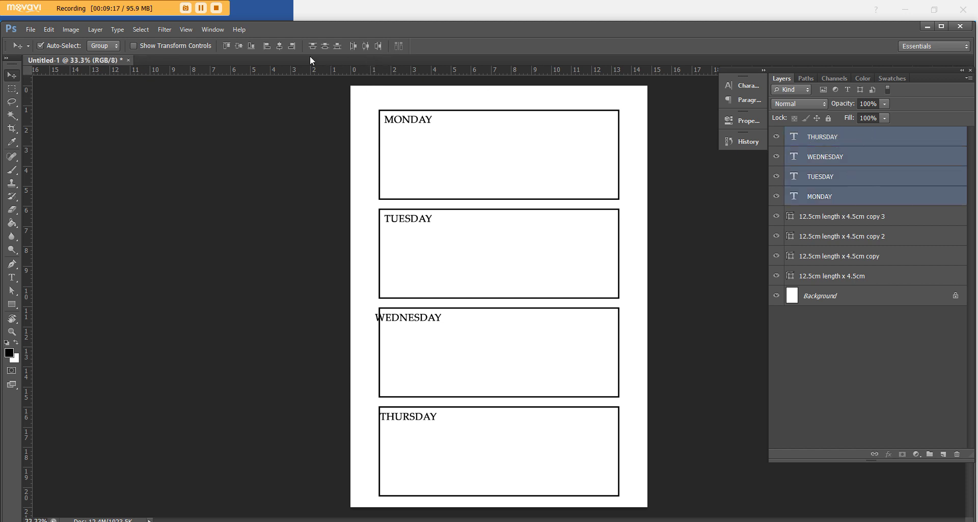
pyautogui.click(267, 46)
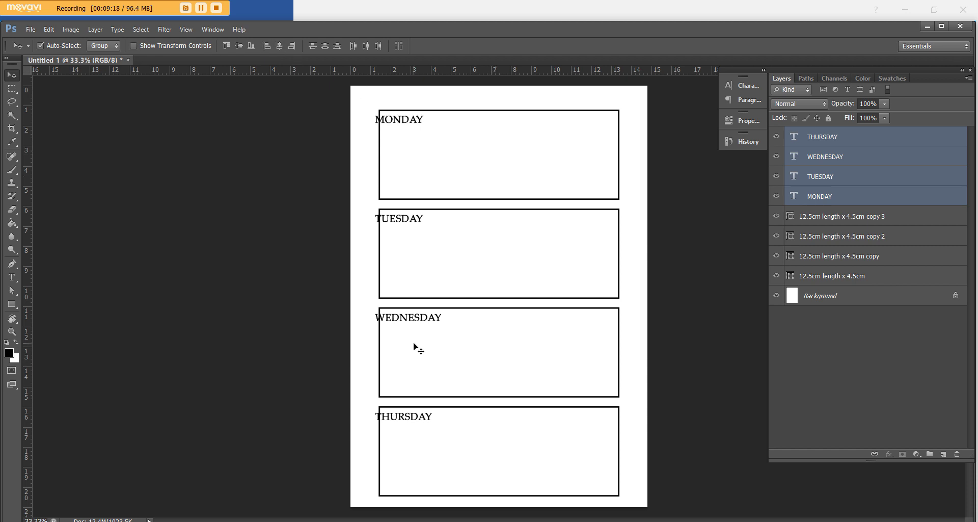
# Step: Nudge the four weekday labels together to the right until they sit just inside the left borders of their boxes
pyautogui.press('Right')
pyautogui.press('Right')
pyautogui.press('Right')
pyautogui.press('Right')
pyautogui.press('Right')
pyautogui.press('Right')
pyautogui.press('Right')
pyautogui.press('Right')
pyautogui.press('Right')
pyautogui.press('Right')
pyautogui.press('Right')
pyautogui.press('Right')
pyautogui.press('Right')
pyautogui.press('Right')
pyautogui.press('Right')
pyautogui.press('Right')
pyautogui.press('Right')
pyautogui.press('Right')
pyautogui.press('Right')
pyautogui.press('Right')
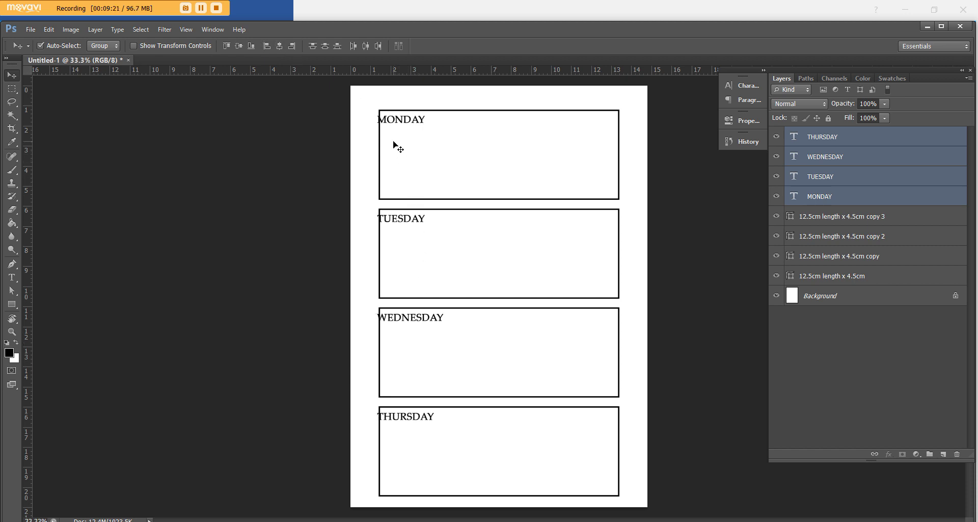
pyautogui.press('Right')
pyautogui.press('Right')
pyautogui.press('Right')
pyautogui.press('Right')
pyautogui.press('Right')
pyautogui.press('Right')
pyautogui.press('Right')
pyautogui.press('Right')
pyautogui.press('Right')
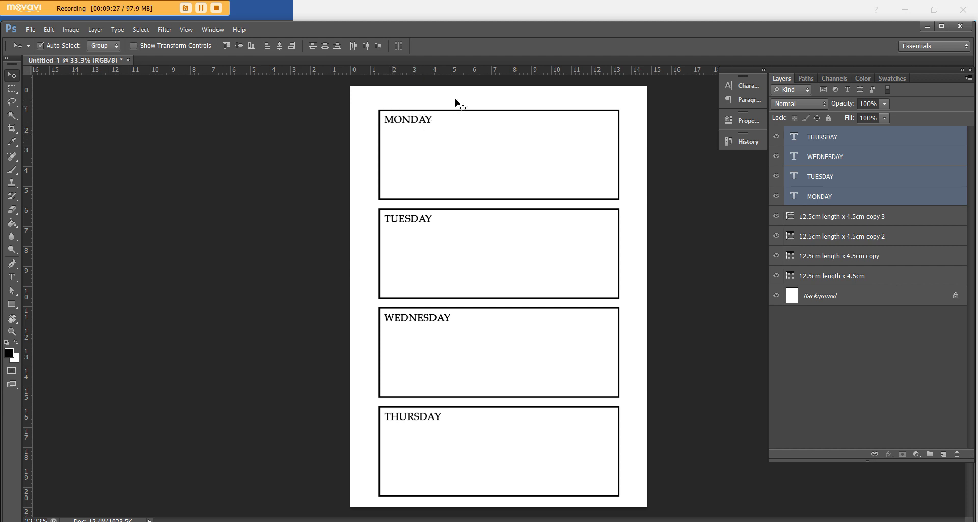
# Step: Add the text WEEK OF: in capitals on a new layer just above the first box, starting in line with the MONDAY label
pyautogui.click(883, 140)
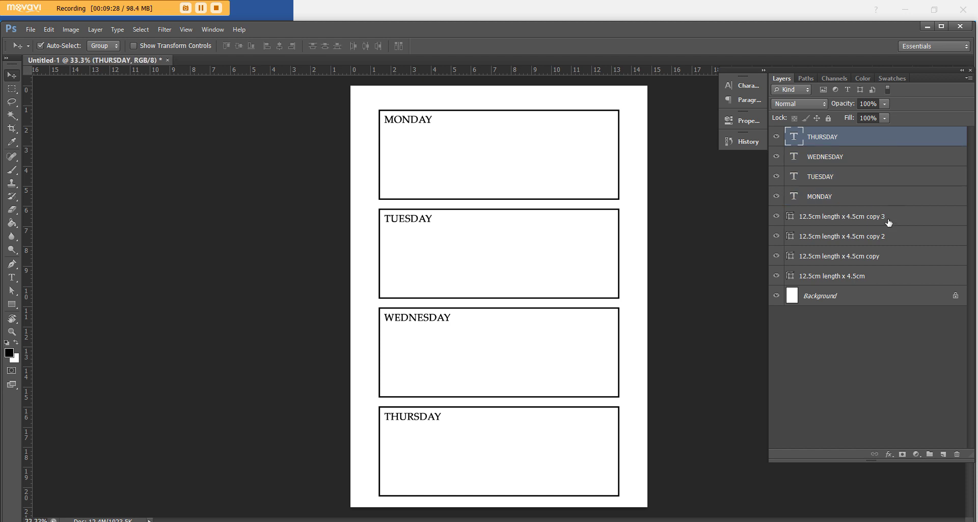
pyautogui.click(944, 453)
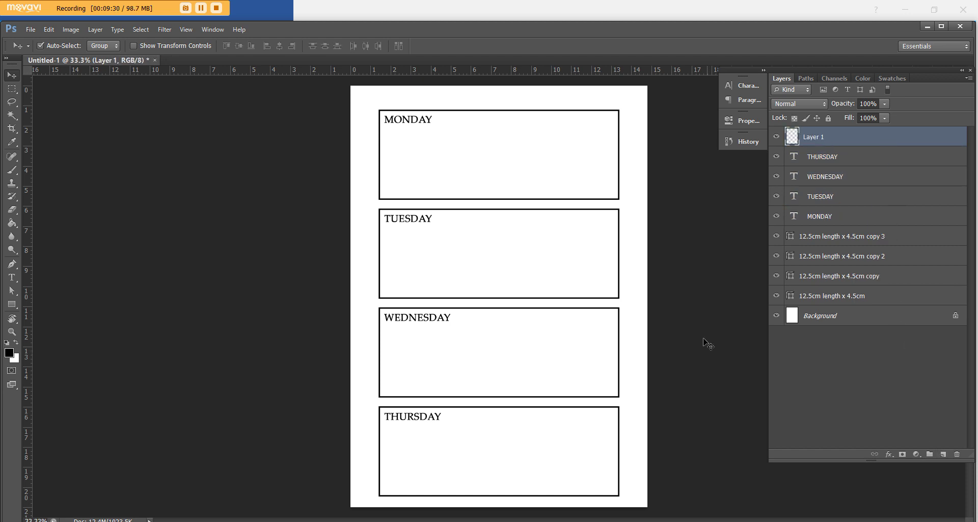
pyautogui.click(12, 277)
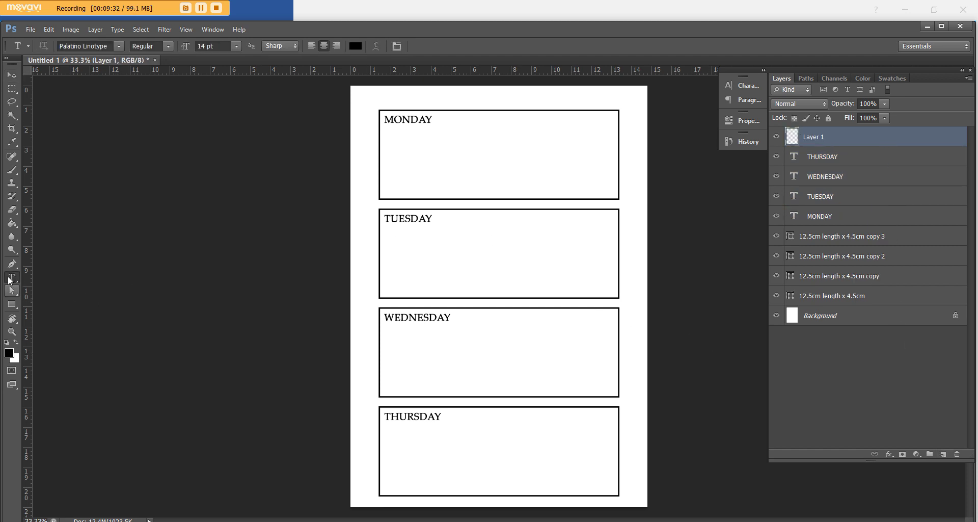
pyautogui.click(385, 99)
pyautogui.write('WEEK OF:')
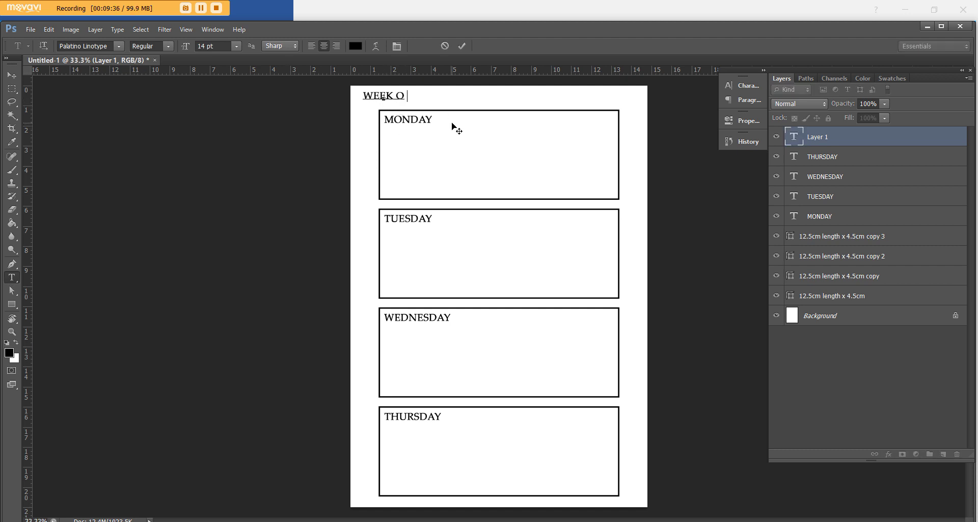
pyautogui.click(12, 75)
pyautogui.moveTo(390, 98)
pyautogui.mouseDown()
pyautogui.moveTo(418, 102)
pyautogui.moveTo(390, 102)
pyautogui.moveTo(399, 102)
pyautogui.mouseUp()
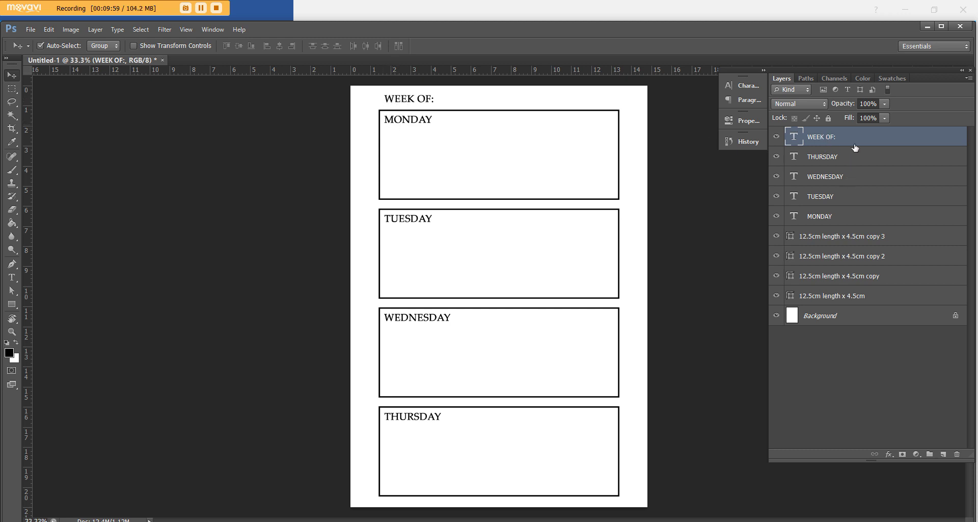
# Step: Align the WEEK OF: text to the left edge of the first rectangle
pyautogui.keyDown('ctrl'); pyautogui.click(872, 295); pyautogui.keyUp('ctrl')
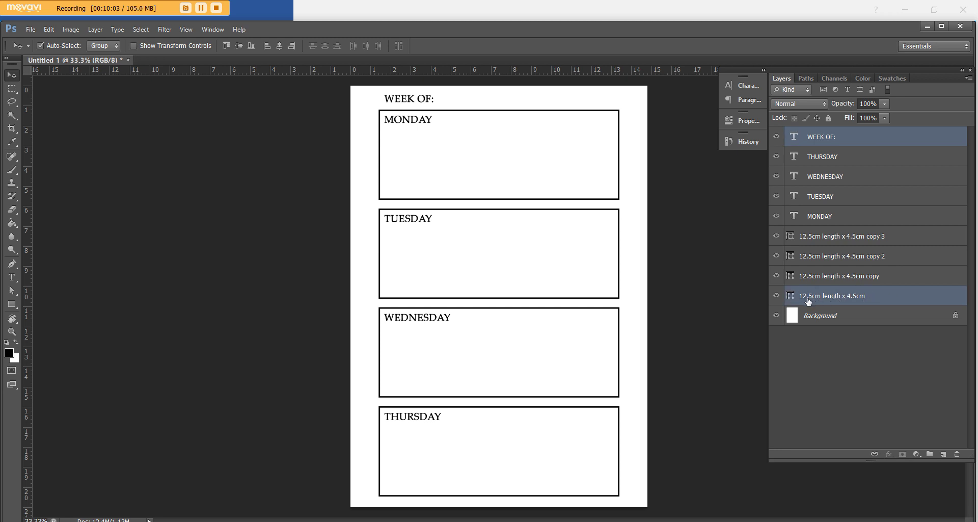
pyautogui.click(267, 46)
pyautogui.click(818, 137)
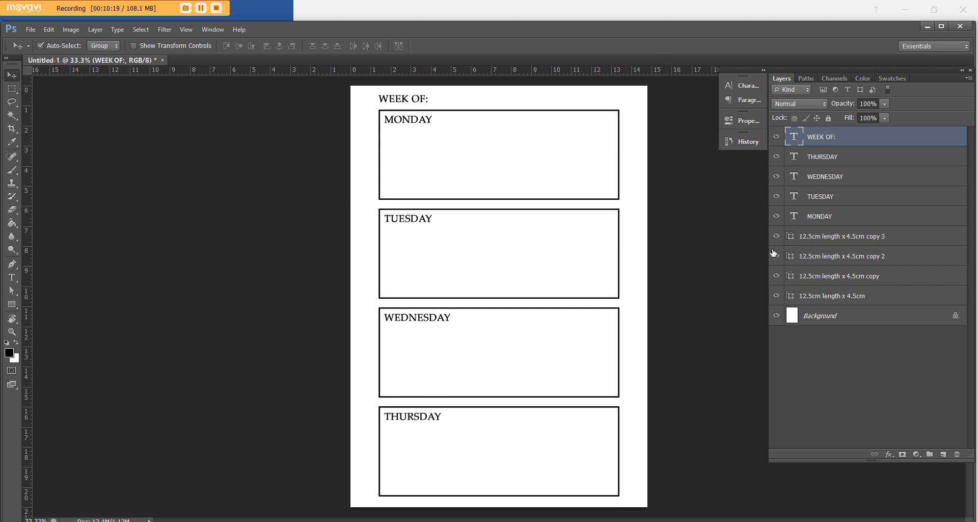
# Step: Create a new layer group above the WEEK OF: layer and name it LEFT PAGE
pyautogui.click(930, 454)
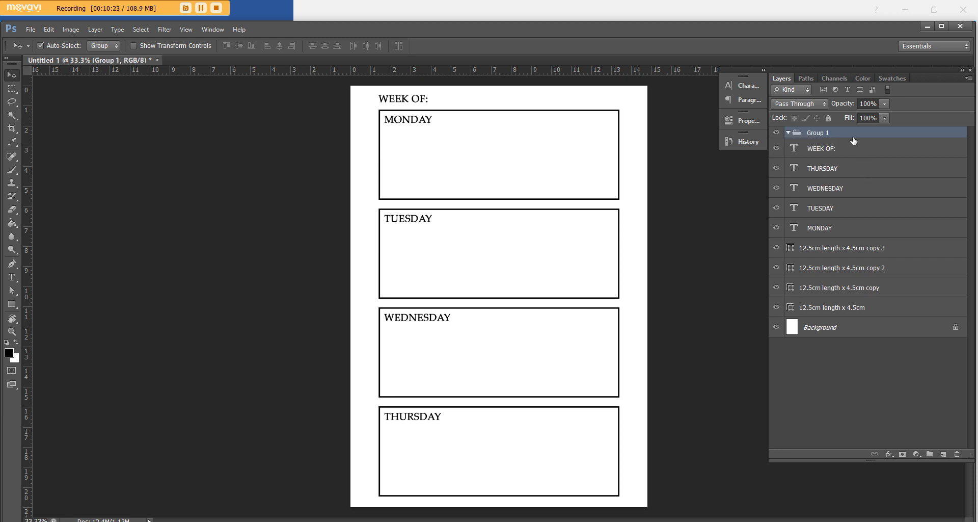
pyautogui.doubleClick(817, 134)
pyautogui.write('LEFT PAGE')
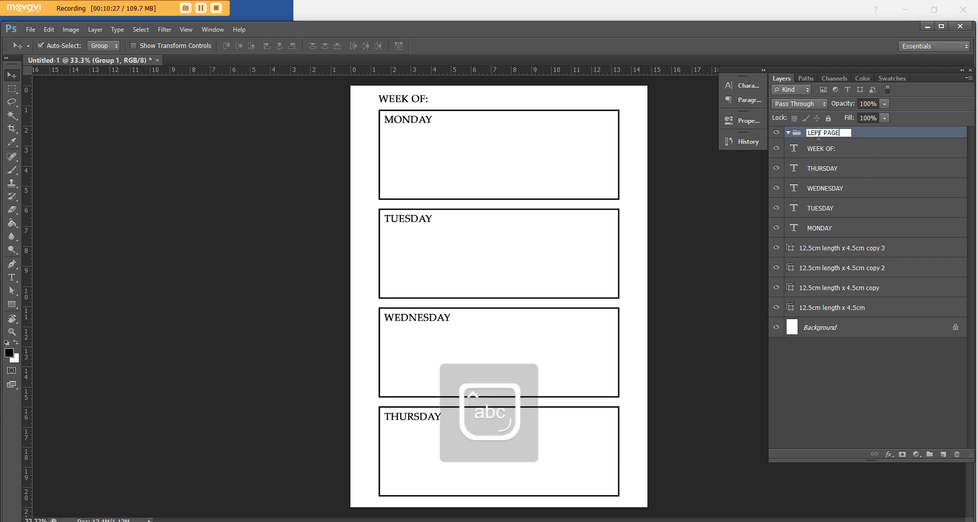
# Step: Put all the text and rectangle layers into the LEFT PAGE group and collapse the group
pyautogui.click(847, 151)
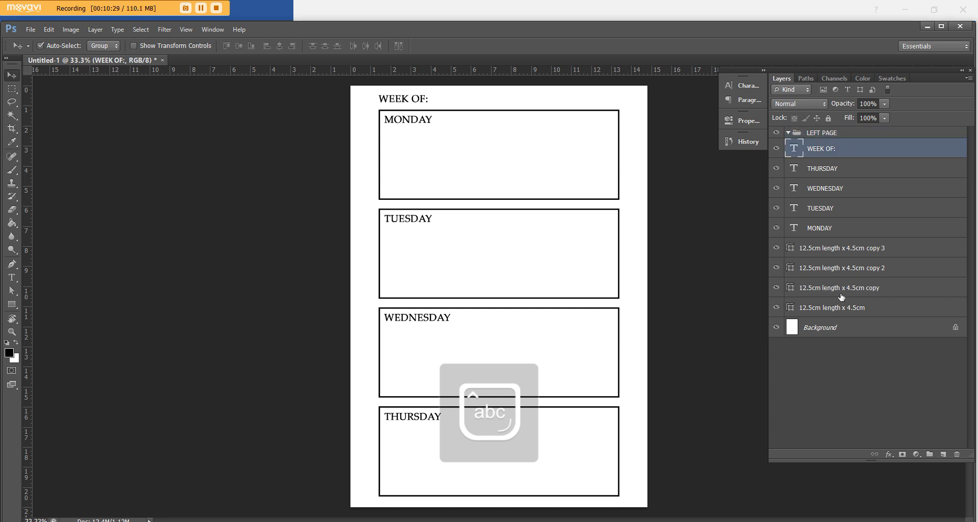
pyautogui.keyDown('shift'); pyautogui.click(858, 307); pyautogui.keyUp('shift')
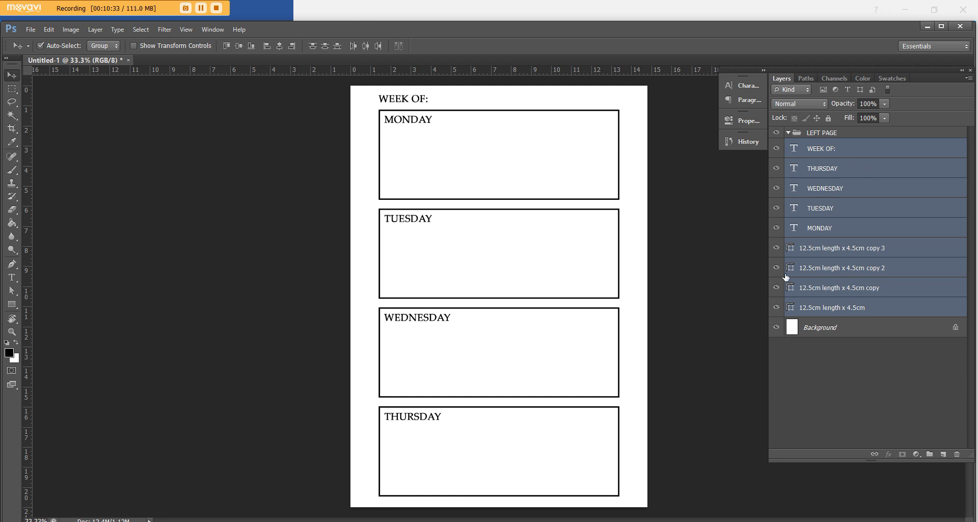
pyautogui.moveTo(826, 154); pyautogui.dragTo(826, 133)
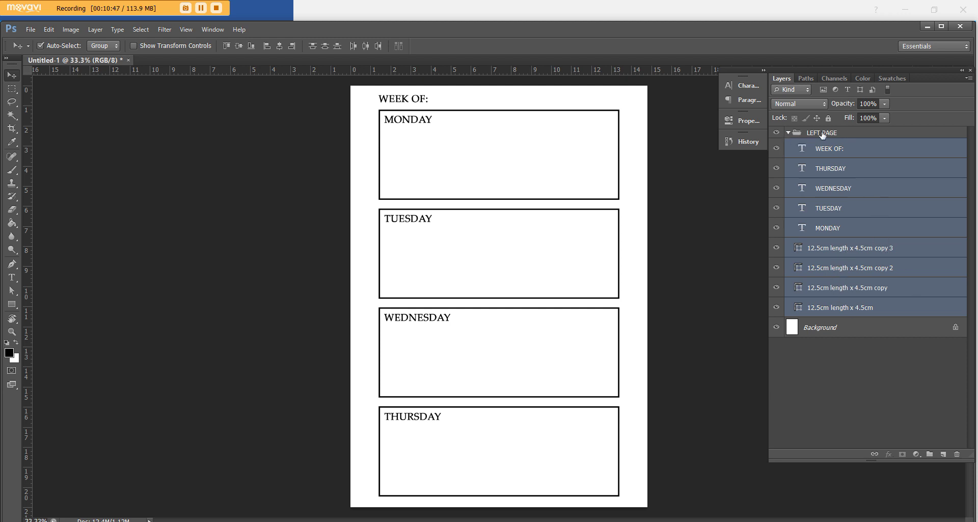
pyautogui.click(788, 133)
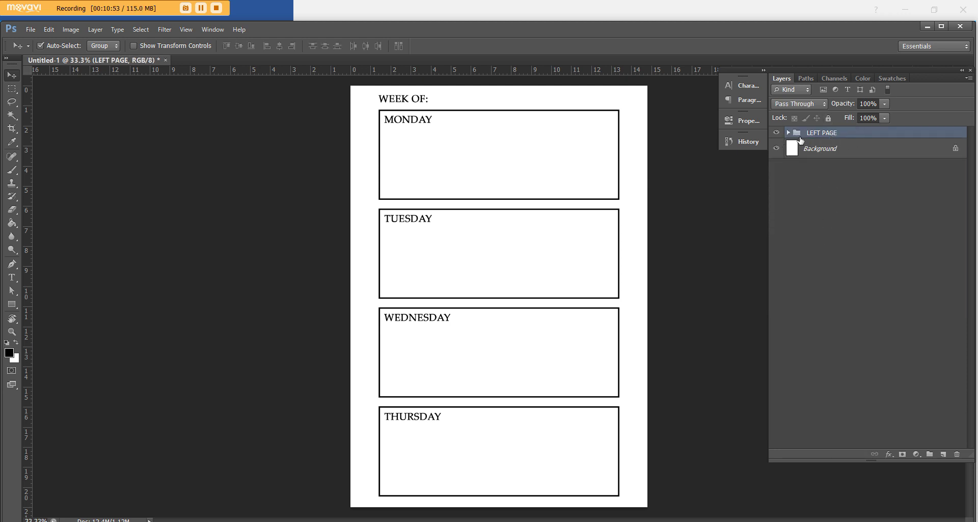
# Step: Duplicate the LEFT PAGE group, expand the copy and hide the original group
pyautogui.hotkey('ctrl', 'j')
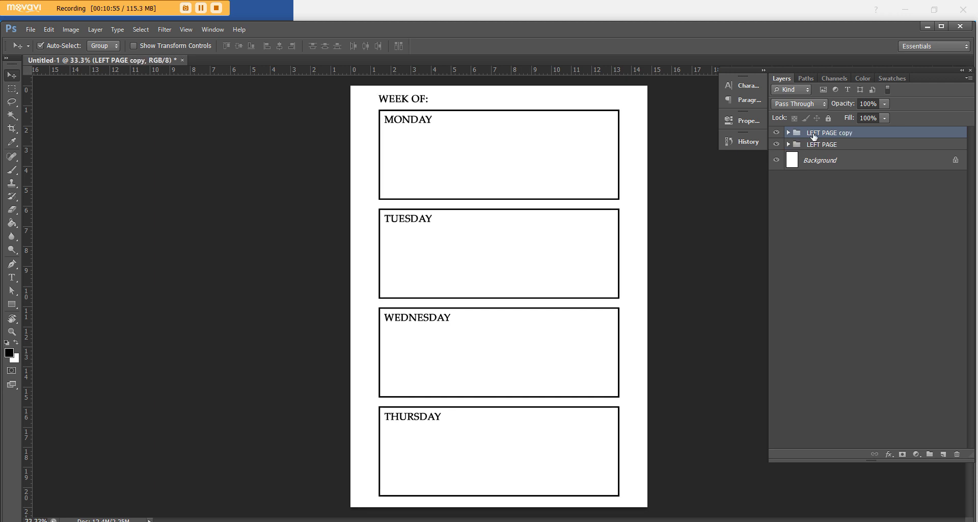
pyautogui.click(789, 133)
pyautogui.click(776, 324)
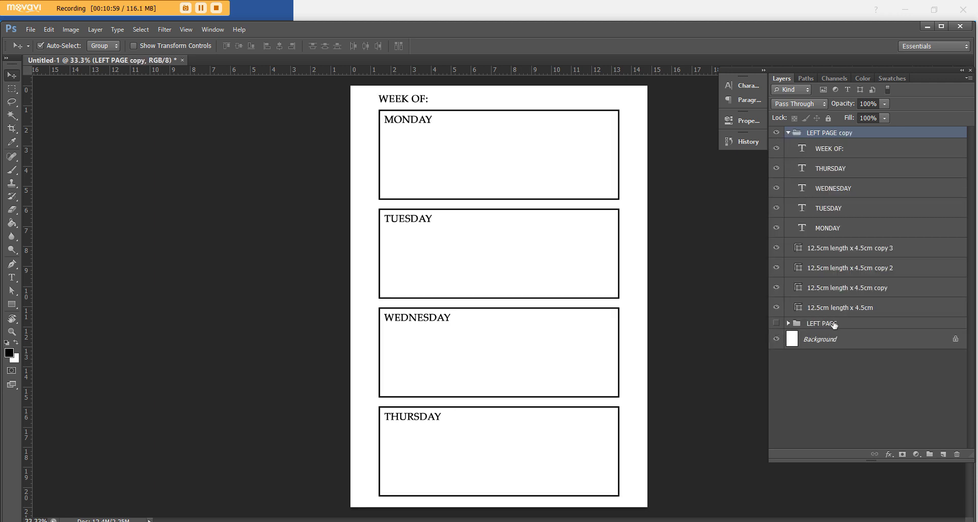
# Step: Rename the duplicated group RIGHT PAGE
pyautogui.click(31, 29)
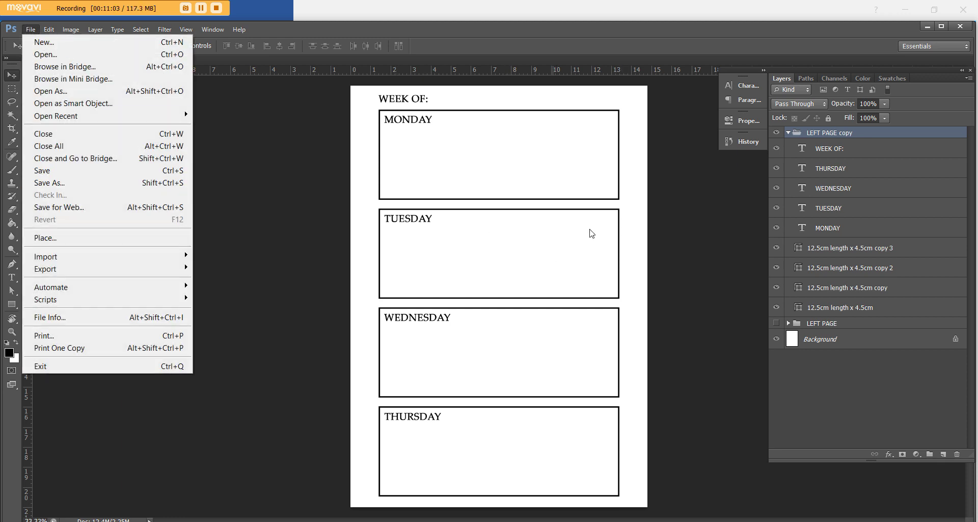
pyautogui.click(843, 133)
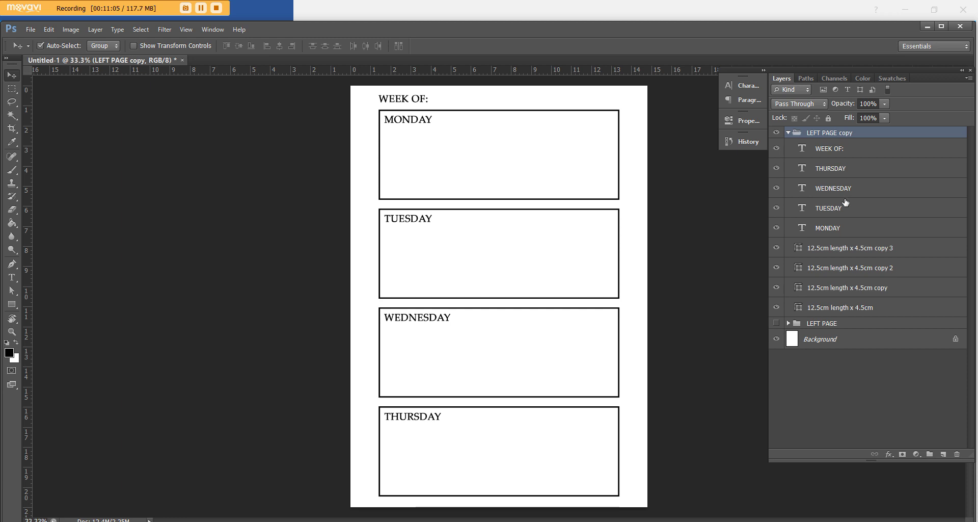
pyautogui.doubleClick(818, 134)
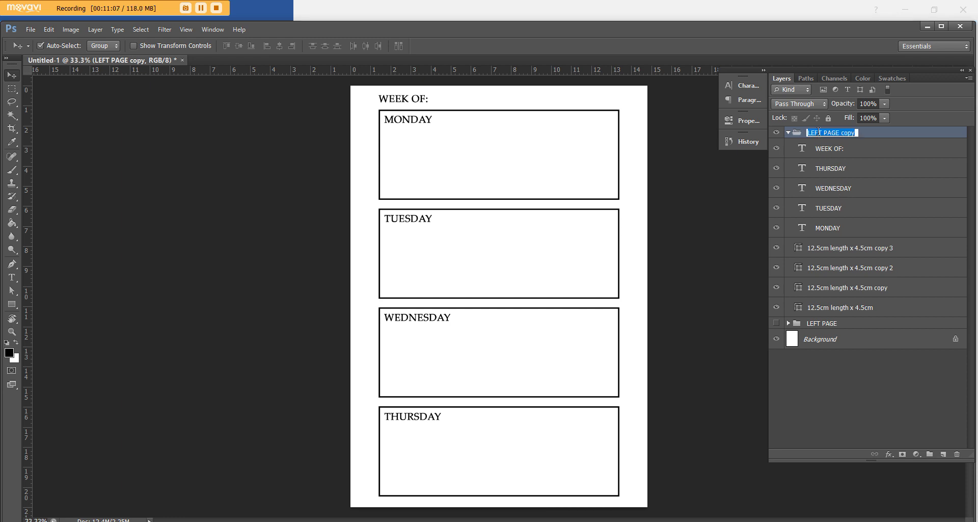
pyautogui.write('RIGHT PAGE')
# Step: Hide the WEEK OF: text layer inside the RIGHT PAGE group
pyautogui.click(842, 150)
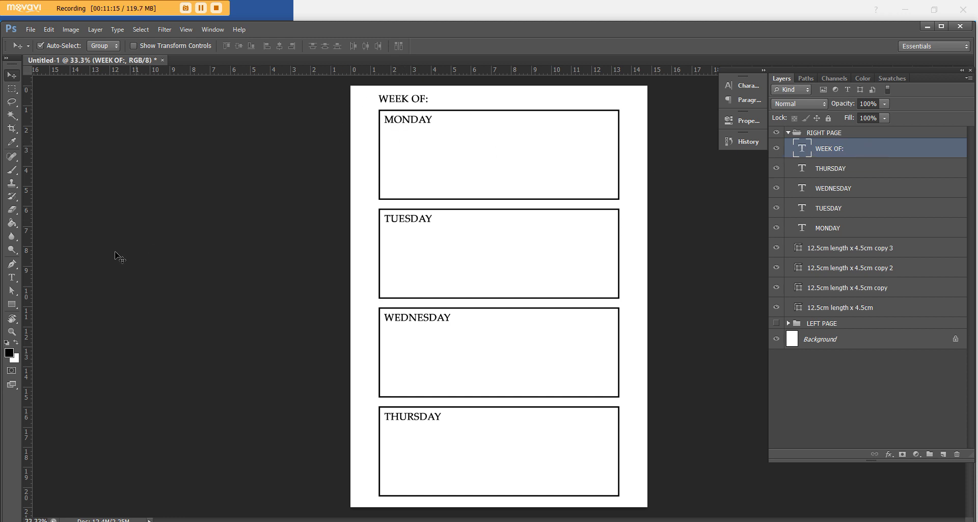
pyautogui.click(11, 277)
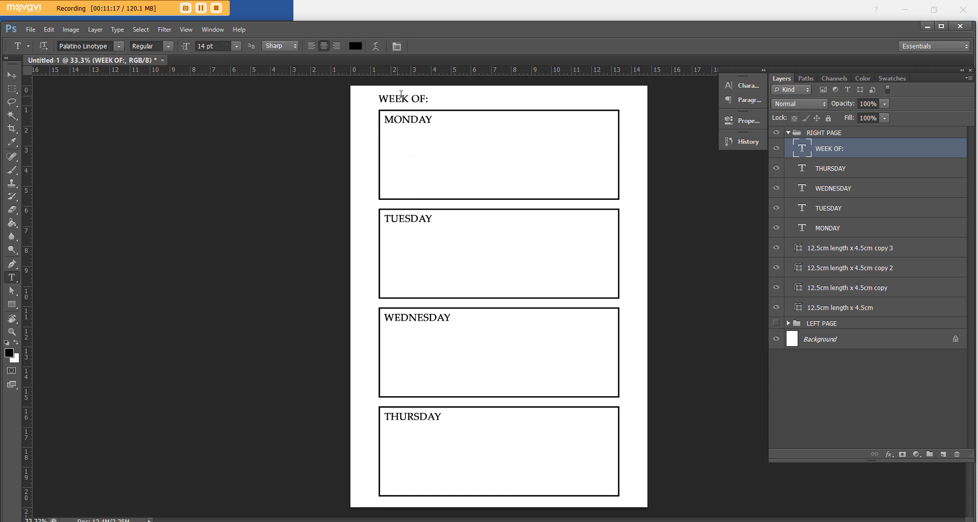
pyautogui.click(776, 148)
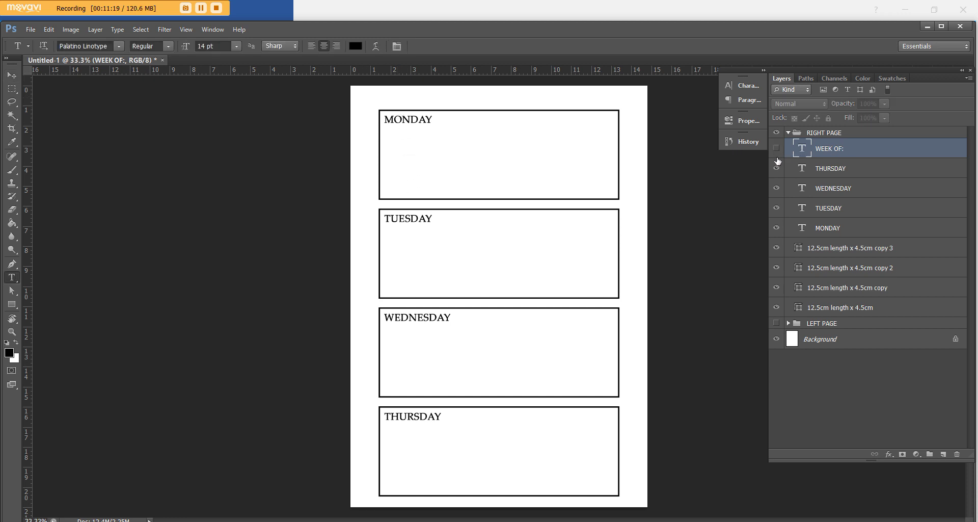
# Step: Show the WEEK OF: layer in the RIGHT PAGE group and replace its text with MONTH:
pyautogui.click(776, 148)
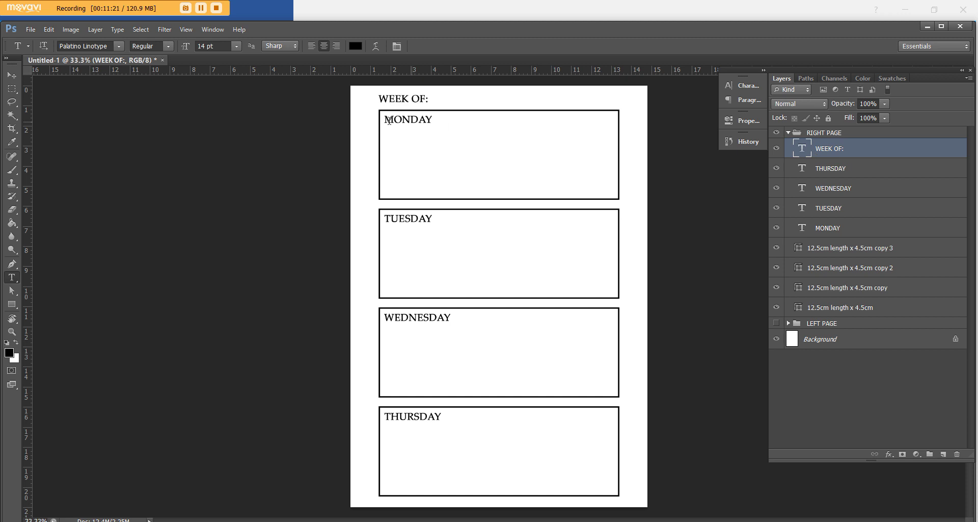
pyautogui.click(397, 99)
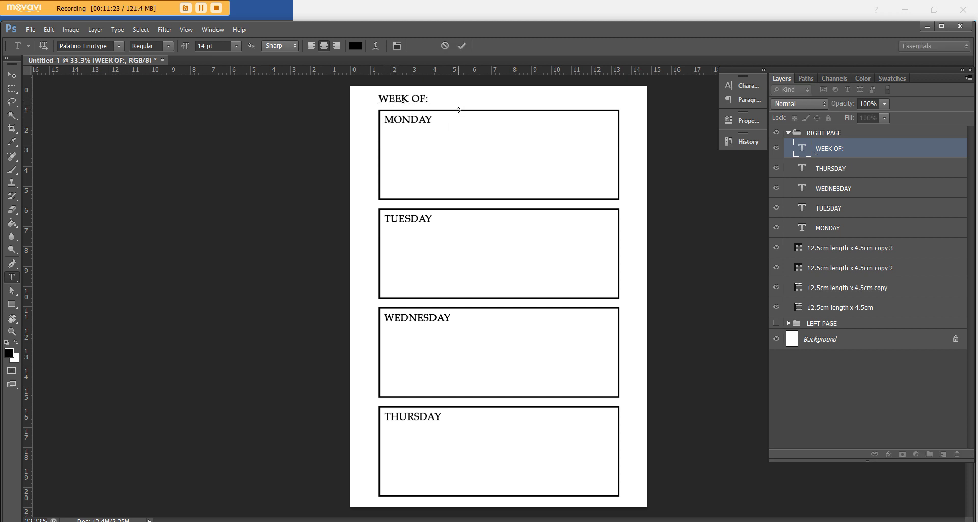
pyautogui.hotkey('ctrl', 'a')
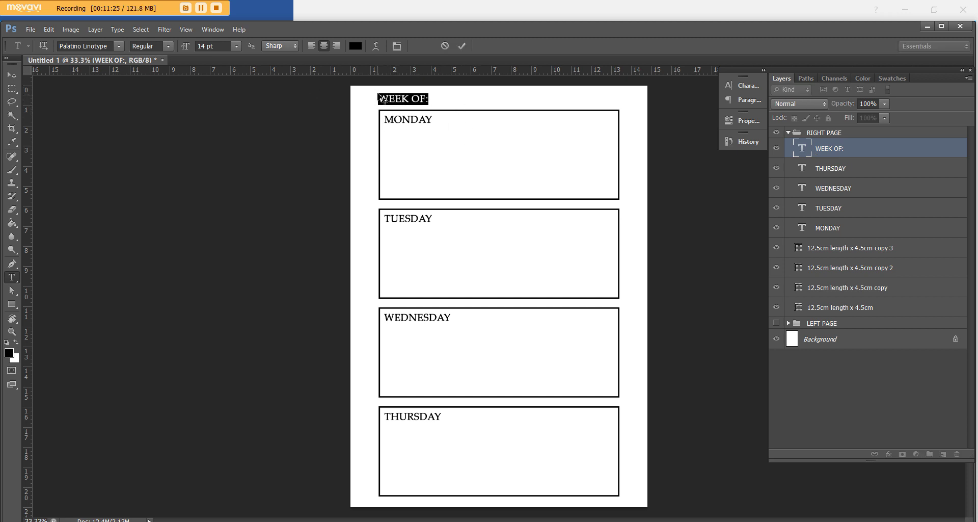
pyautogui.write('MONTH:')
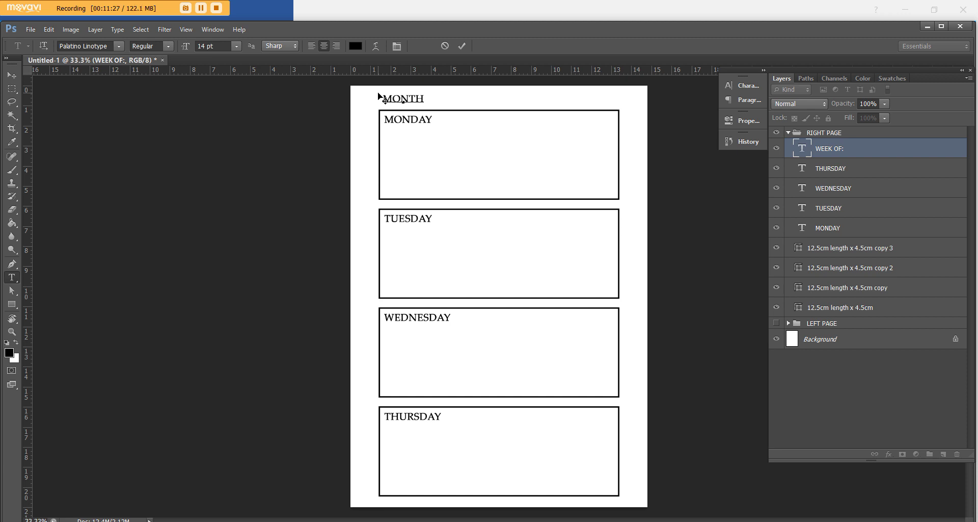
pyautogui.click(11, 75)
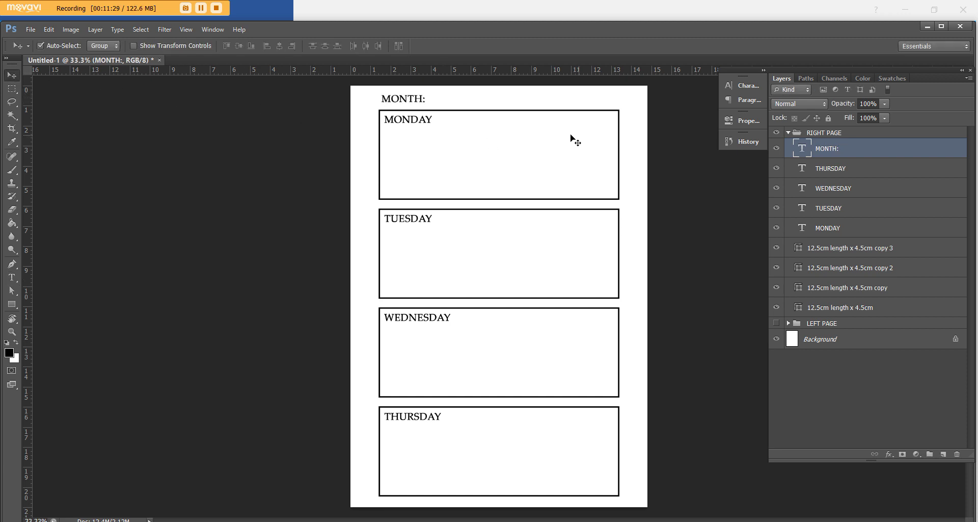
# Step: Align the left edge of the MONTH: text with the 12.5cm length x 4.5cm rectangle
pyautogui.keyDown('ctrl'); pyautogui.click(859, 308); pyautogui.keyUp('ctrl')
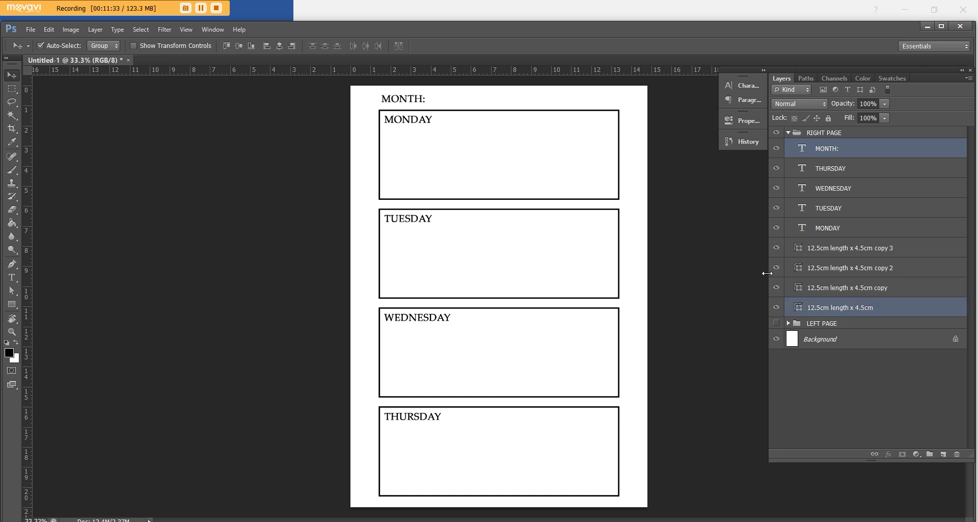
pyautogui.click(265, 46)
pyautogui.click(839, 149)
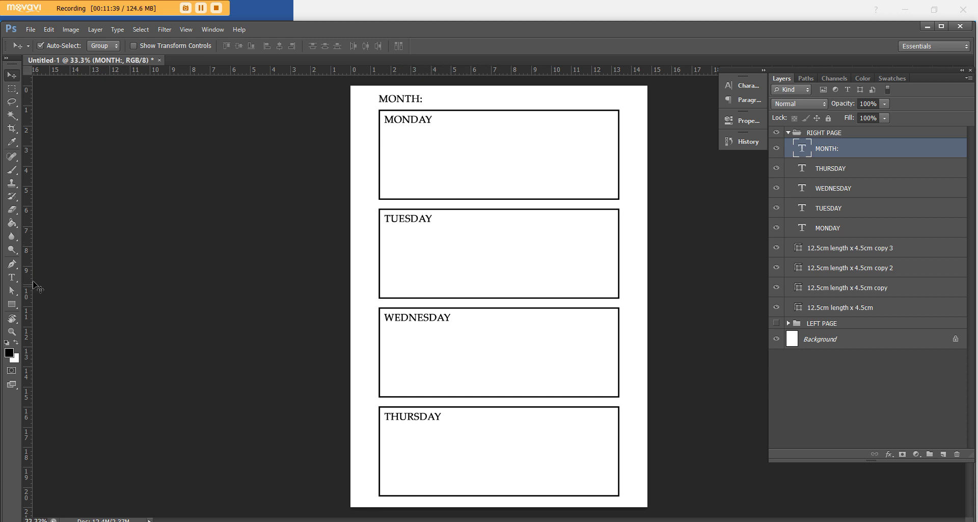
# Step: Replace the MONDAY label in the first box with FRIDAY
pyautogui.click(11, 277)
pyautogui.click(406, 119)
pyautogui.doubleClick(406, 119)
pyautogui.write('FRIDAY')
# Step: Change the TUESDAY label in the second box to SATURDAY
pyautogui.click(11, 277)
pyautogui.click(402, 218)
pyautogui.press('BackSpace')
pyautogui.press('BackSpace')
pyautogui.press('BackSpace')
pyautogui.press('Right')
pyautogui.write('ATUR')
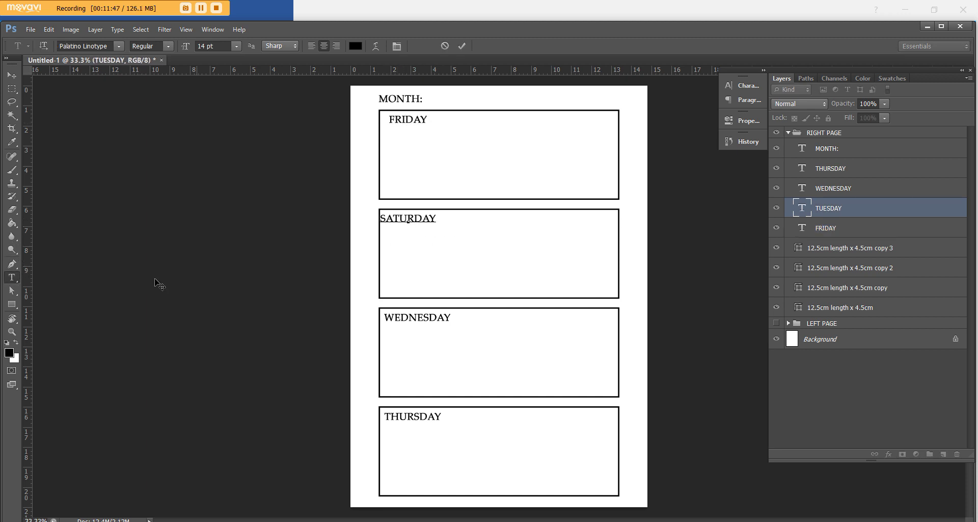
# Step: Change the WEDNESDAY label in the third box to SUNDAY
pyautogui.click(11, 276)
pyautogui.moveTo(422, 317); pyautogui.dragTo(391, 319)
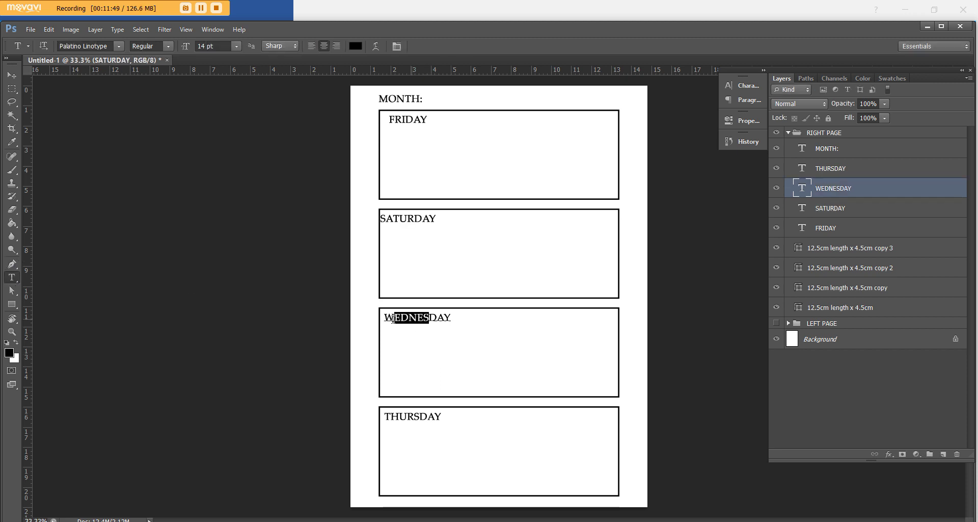
pyautogui.press('BackSpace')
pyautogui.write('SUN')
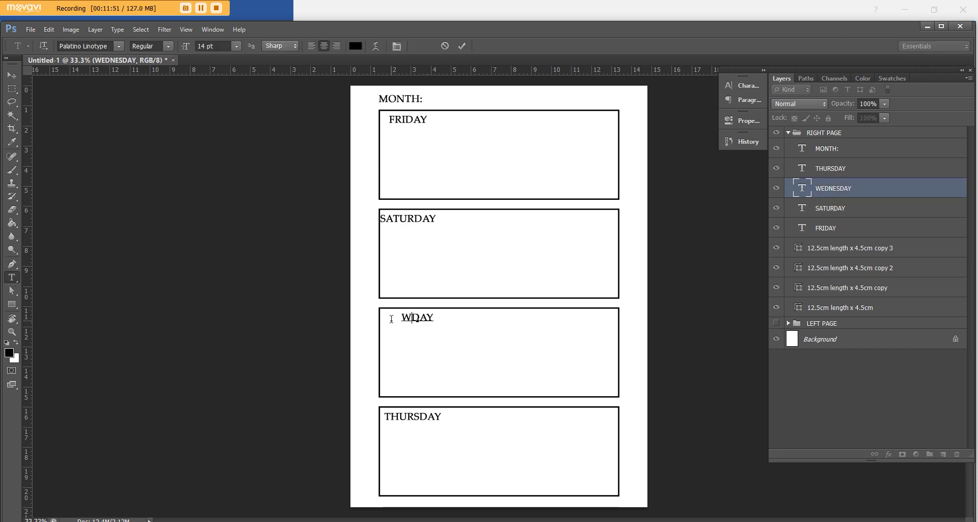
pyautogui.click(11, 75)
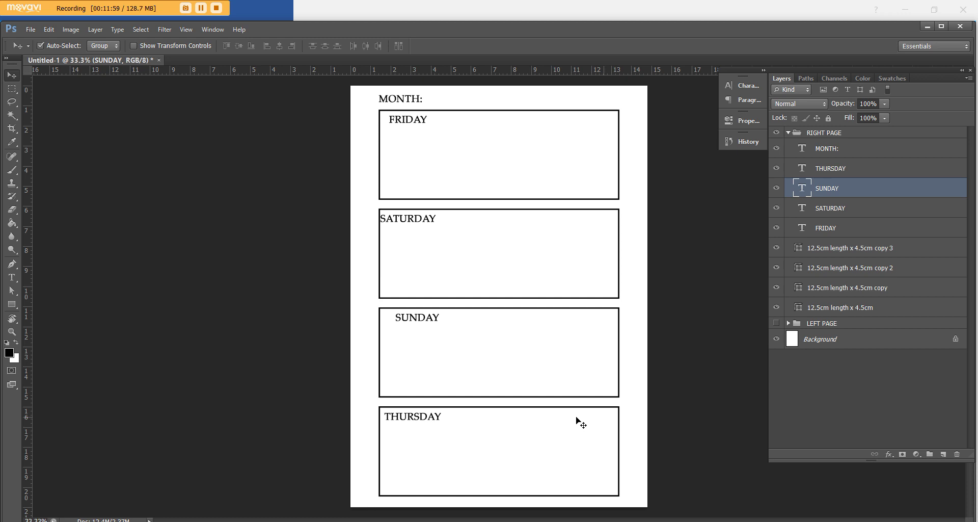
# Step: Replace the THURSDAY label in the fourth box with NOTES
pyautogui.click(11, 277)
pyautogui.click(427, 416)
pyautogui.doubleClick(427, 417)
pyautogui.write('NOTES')
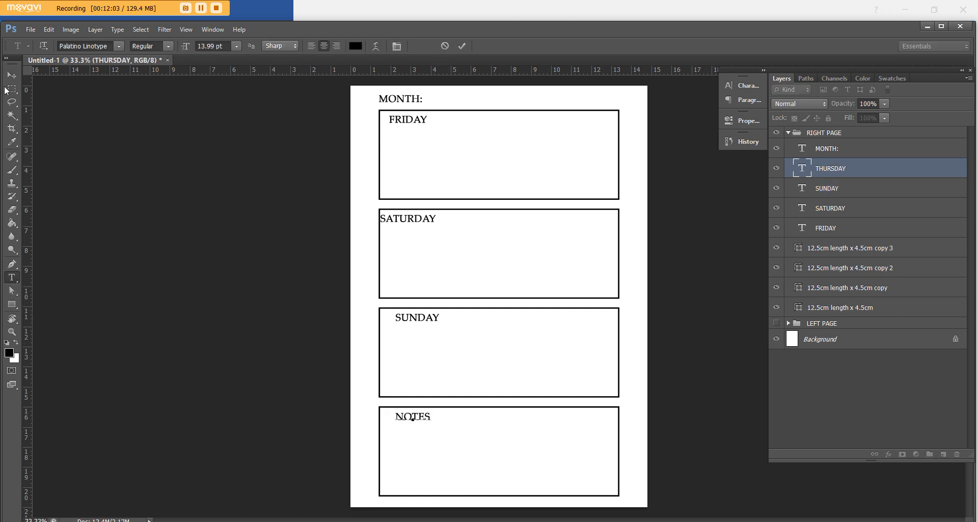
pyautogui.click(11, 75)
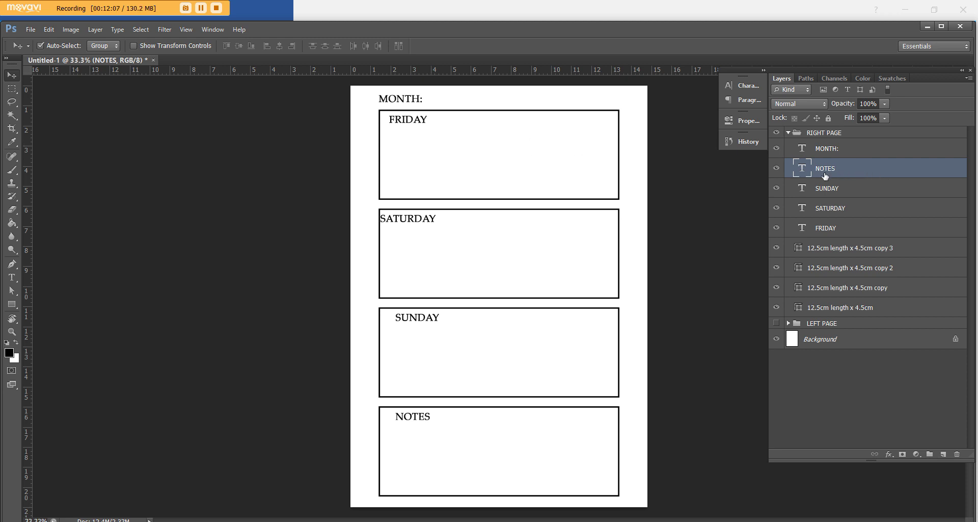
# Step: Align the left edges of the NOTES, SUNDAY, SATURDAY and FRIDAY labels
pyautogui.keyDown('shift'); pyautogui.click(843, 231); pyautogui.keyUp('shift')
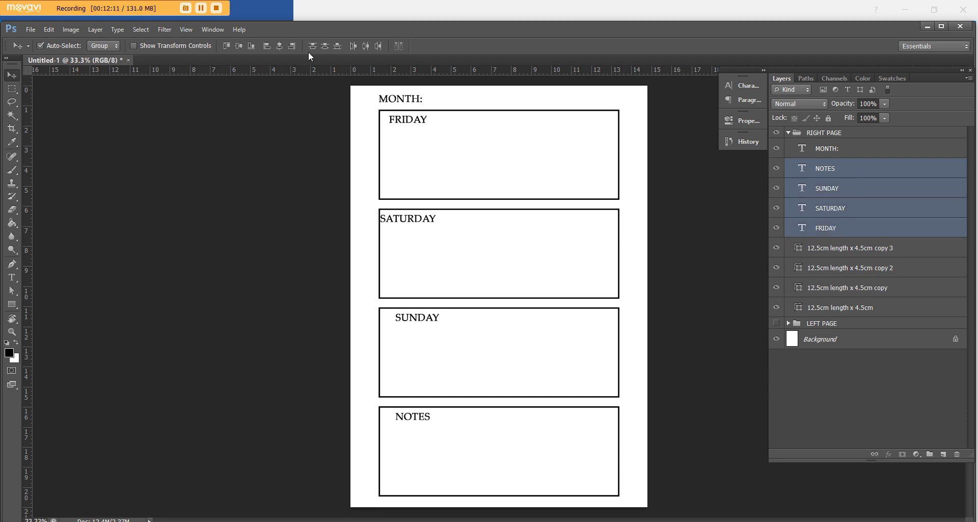
pyautogui.click(267, 46)
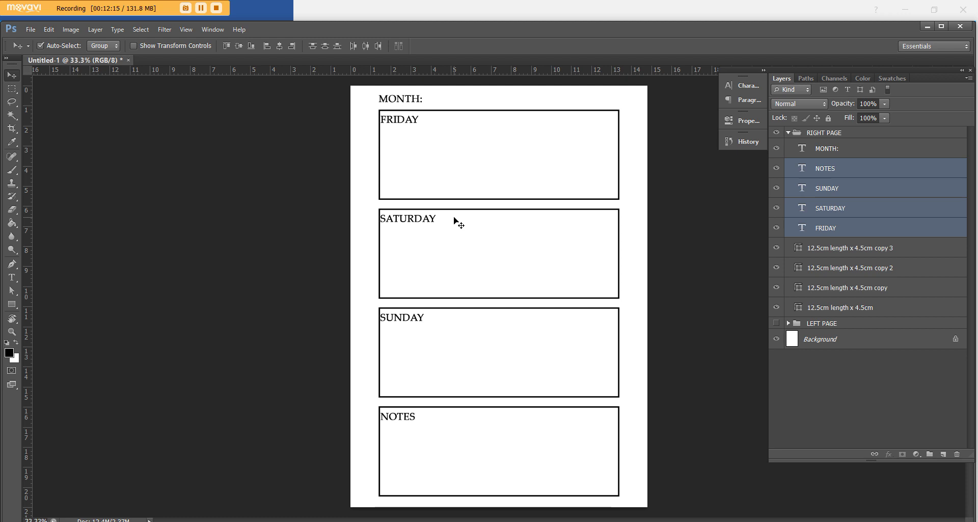
# Step: Expand and show the LEFT PAGE group, hiding all its layers except MONDAY as an alignment reference
pyautogui.click(789, 323)
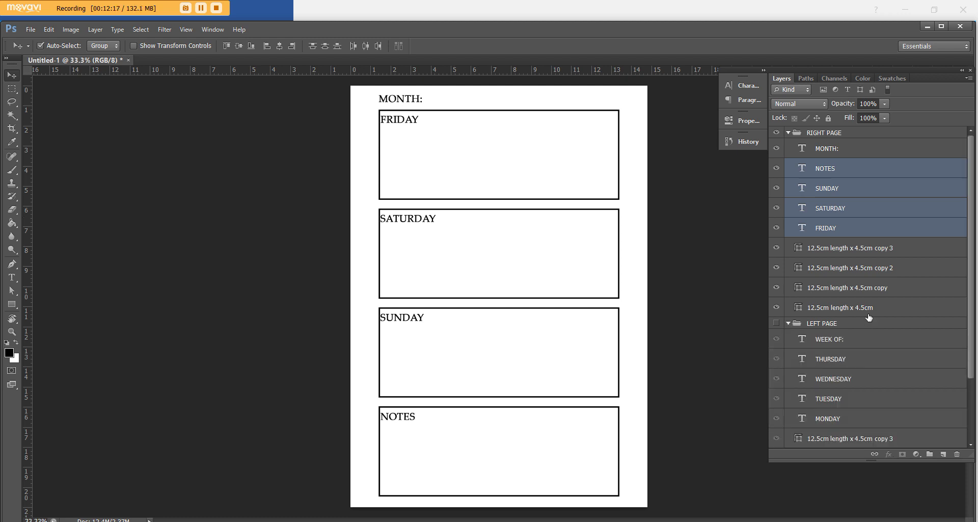
pyautogui.click(776, 323)
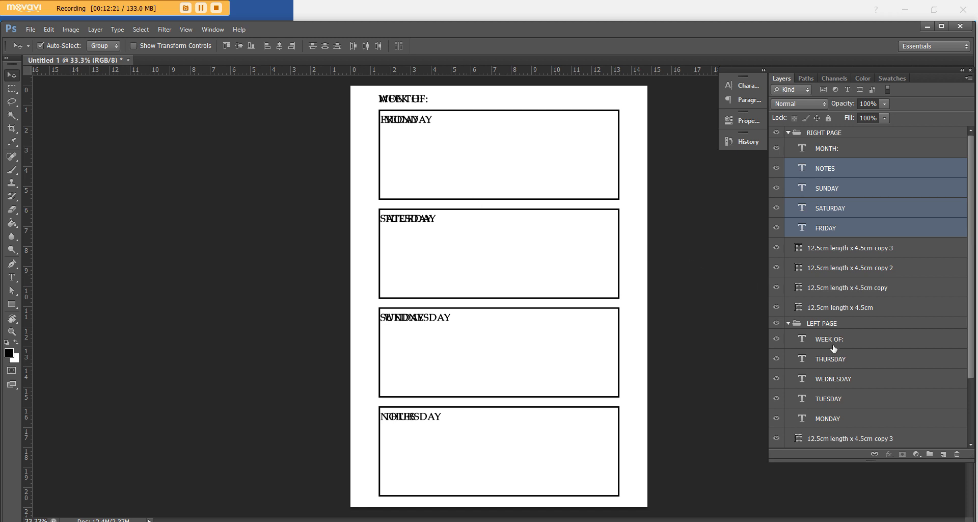
pyautogui.moveTo(770, 342); pyautogui.dragTo(776, 437)
pyautogui.click(776, 398)
pyautogui.click(777, 418)
pyautogui.scroll(-1, 778, 417)
pyautogui.scroll(-2, 790, 429)
pyautogui.click(776, 420)
pyautogui.click(776, 439)
pyautogui.scroll(-1, 777, 439)
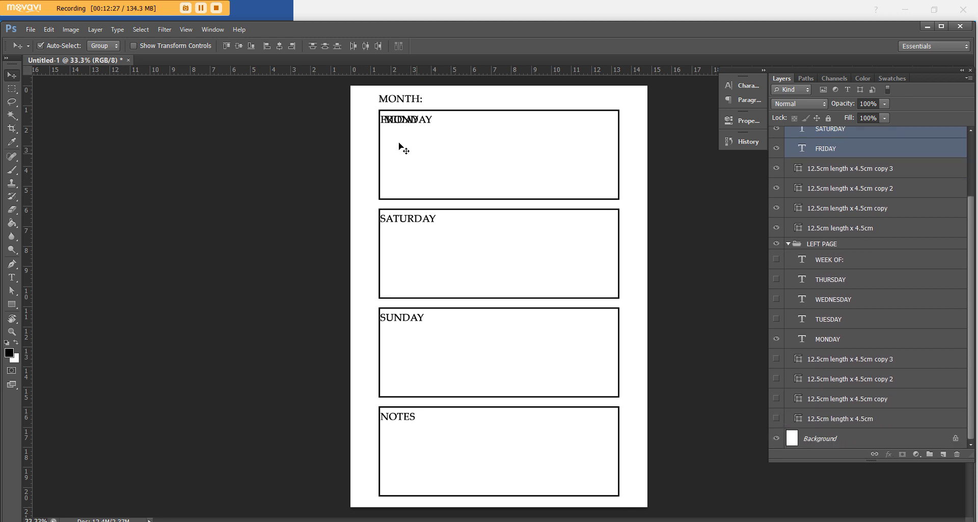
# Step: Nudge the four selected RIGHT PAGE labels rightward until FRIDAY starts level with the MONDAY reference text
pyautogui.hotkey('ctrl', '+')
pyautogui.hotkey('ctrl', '+')
pyautogui.hotkey('ctrl', '+')
pyautogui.scroll(8, 410, 192)
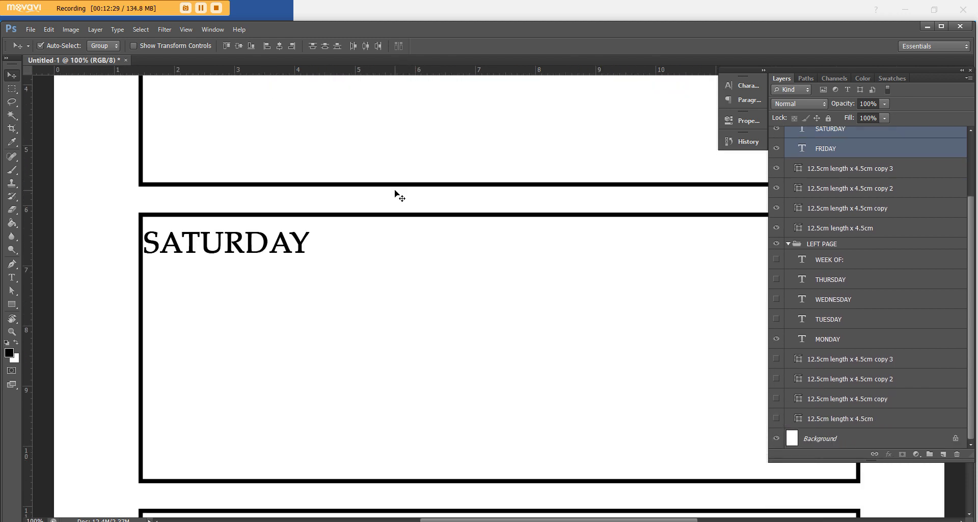
pyautogui.scroll(3, 354, 209)
pyautogui.scroll(4, 800, 201)
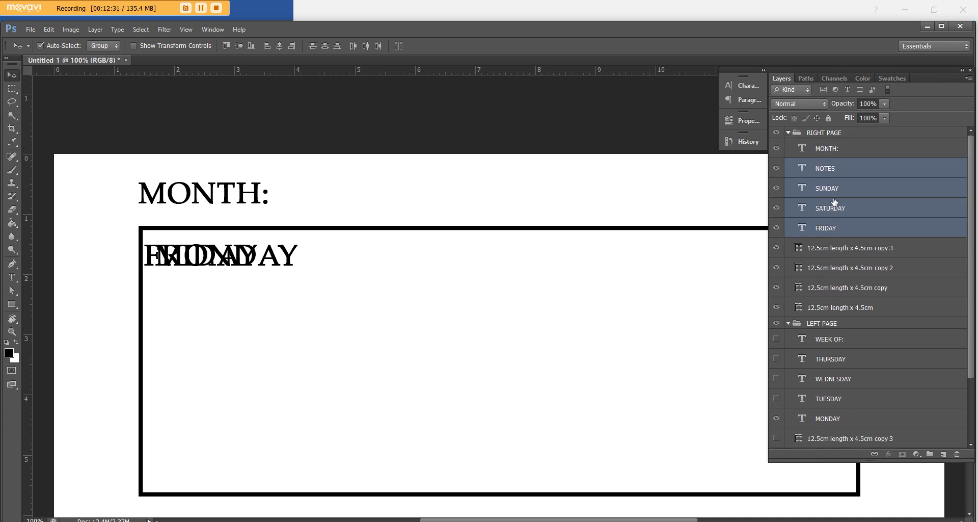
pyautogui.press('Right')
pyautogui.press('Right')
pyautogui.press('Right')
pyautogui.press('Right')
pyautogui.press('Right')
pyautogui.press('Right')
pyautogui.press('Right')
pyautogui.press('Right')
pyautogui.press('Right')
pyautogui.press('Right')
pyautogui.press('Right')
pyautogui.press('Right')
pyautogui.press('Right')
pyautogui.press('Right')
pyautogui.press('Right')
pyautogui.press('Right')
pyautogui.press('Right')
pyautogui.press('Right')
pyautogui.press('Right')
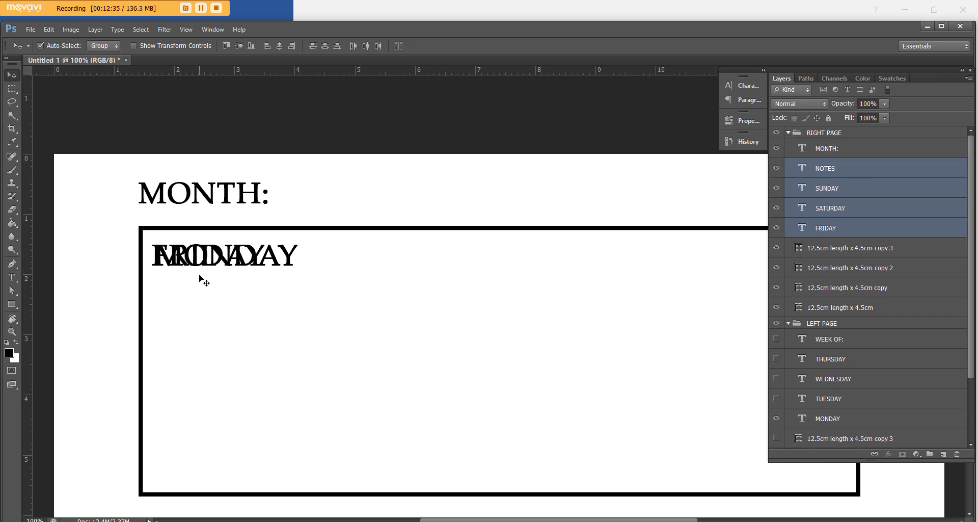
pyautogui.press('Right')
pyautogui.press('Right')
pyautogui.press('Right')
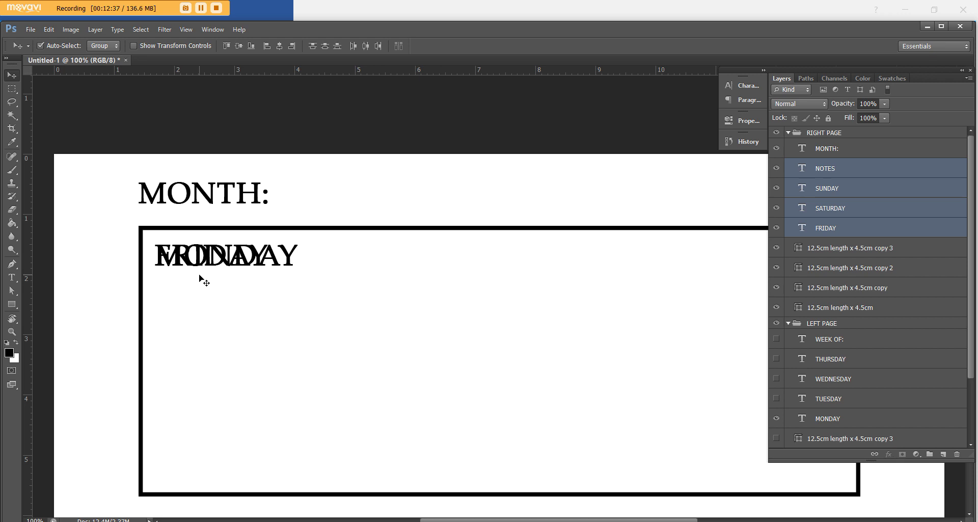
# Step: Hide the LEFT PAGE group and select the RIGHT PAGE group
pyautogui.click(776, 322)
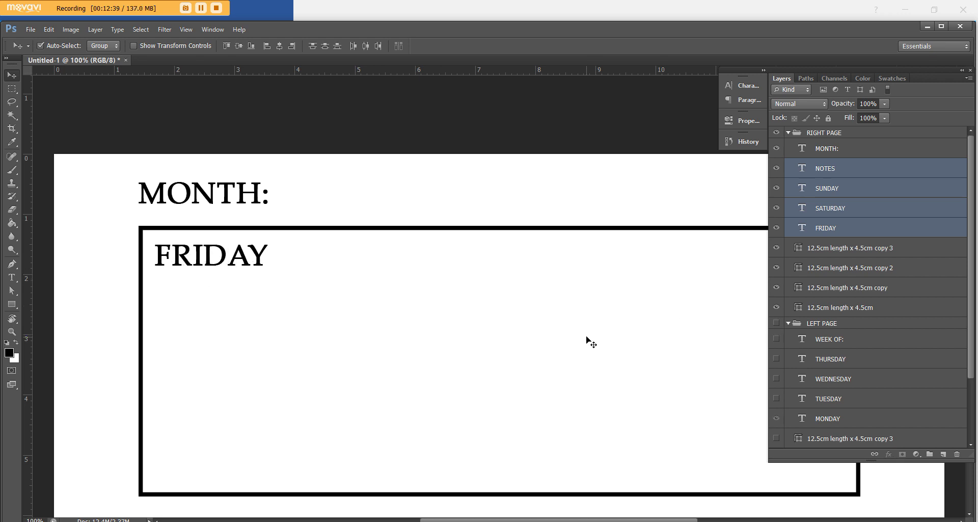
pyautogui.hotkey('ctrl', '-')
pyautogui.hotkey('ctrl', '-')
pyautogui.hotkey('ctrl', '-')
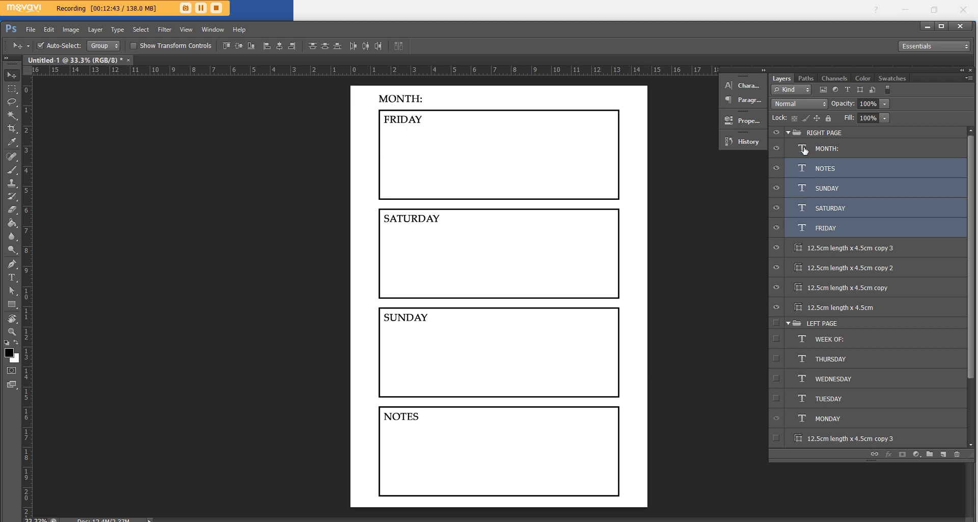
pyautogui.click(841, 135)
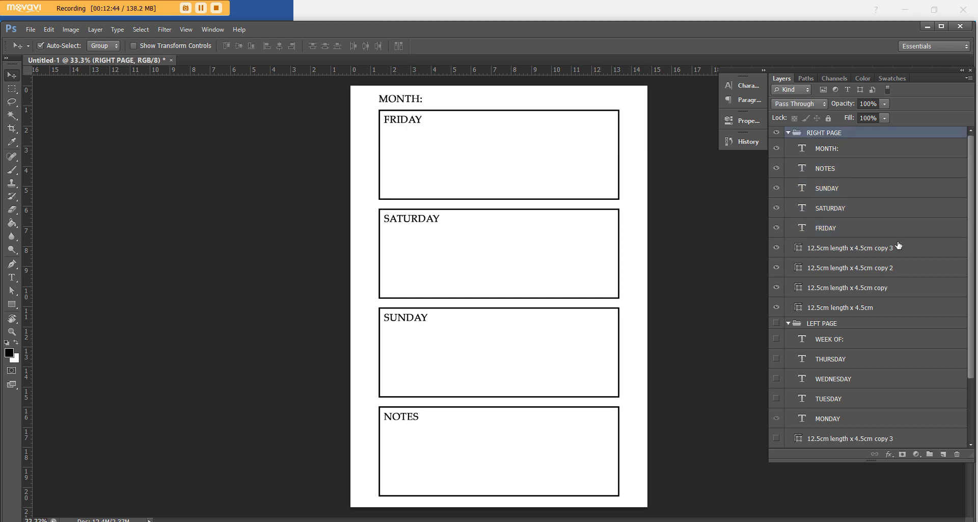
pyautogui.click(32, 29)
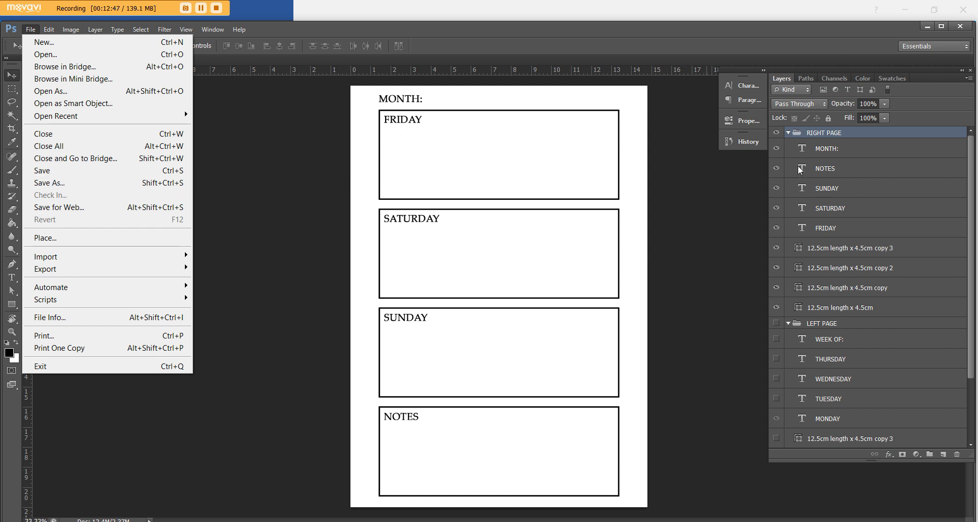
pyautogui.click(838, 132)
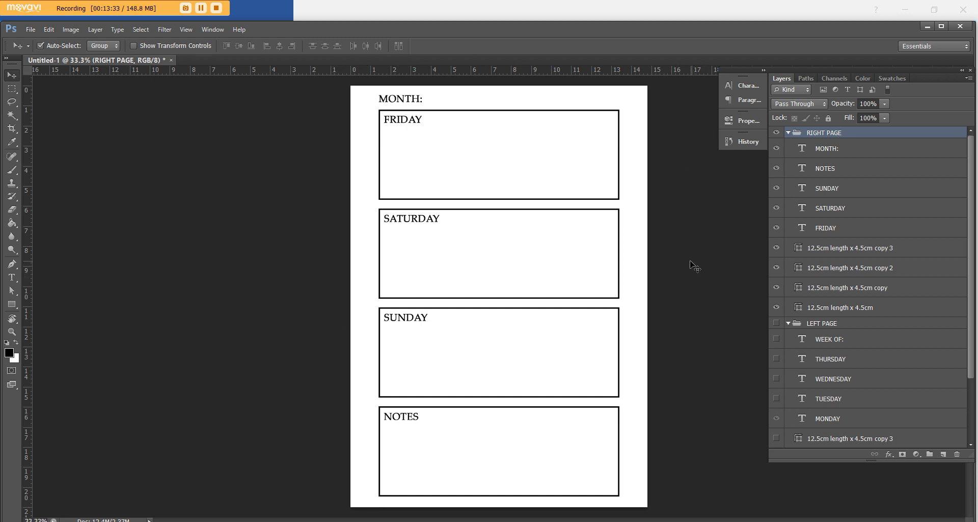
# Step: Hide the RIGHT PAGE group and show the LEFT PAGE group with all its text and rectangle layers
pyautogui.click(775, 133)
pyautogui.click(776, 323)
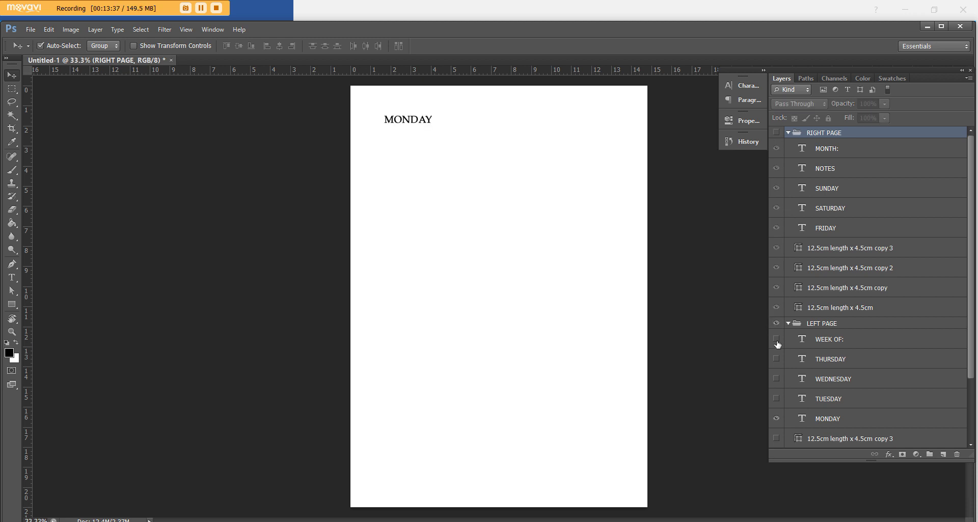
pyautogui.moveTo(773, 346); pyautogui.dragTo(776, 442)
pyautogui.scroll(3, 868, 325)
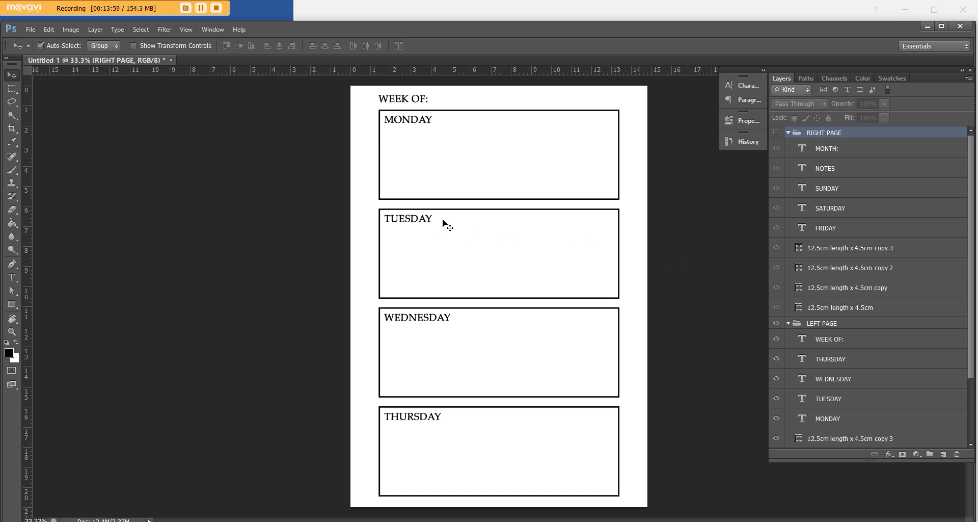
# Step: On a new layer above the RIGHT PAGE group, add a text line of underscores and place it beneath the MONDAY label
pyautogui.click(942, 454)
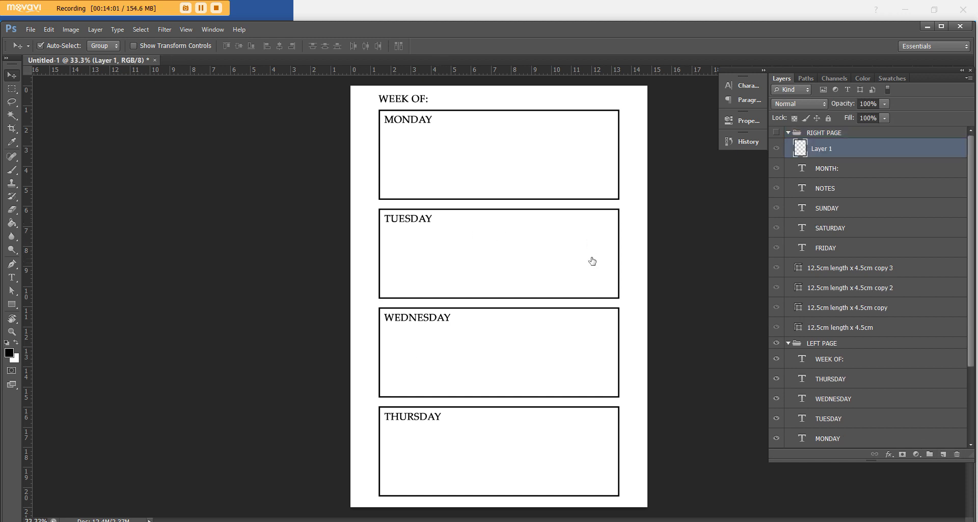
pyautogui.moveTo(877, 151); pyautogui.dragTo(847, 130)
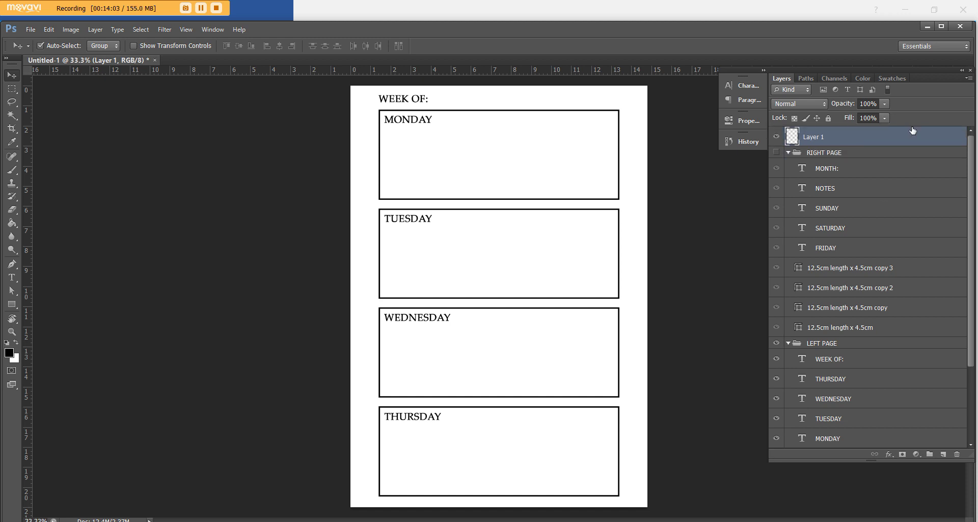
pyautogui.click(12, 277)
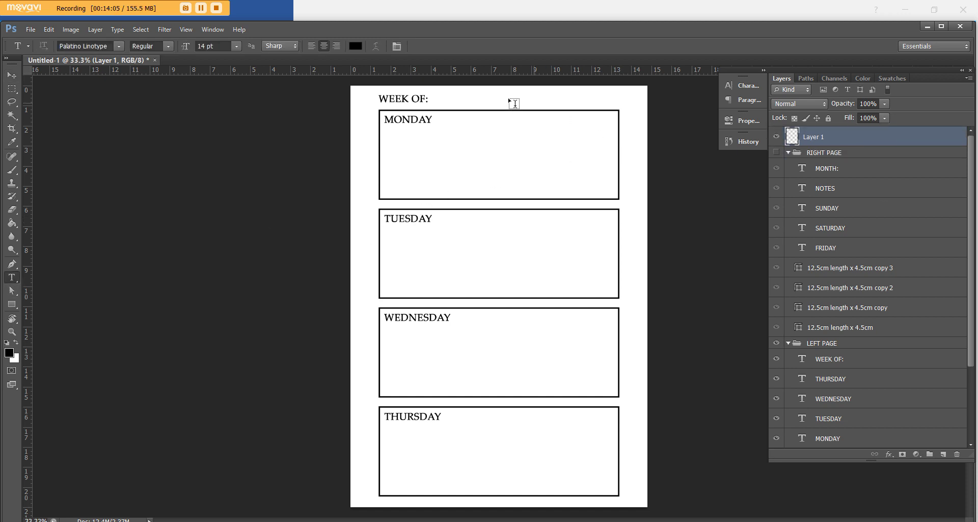
pyautogui.click(482, 100)
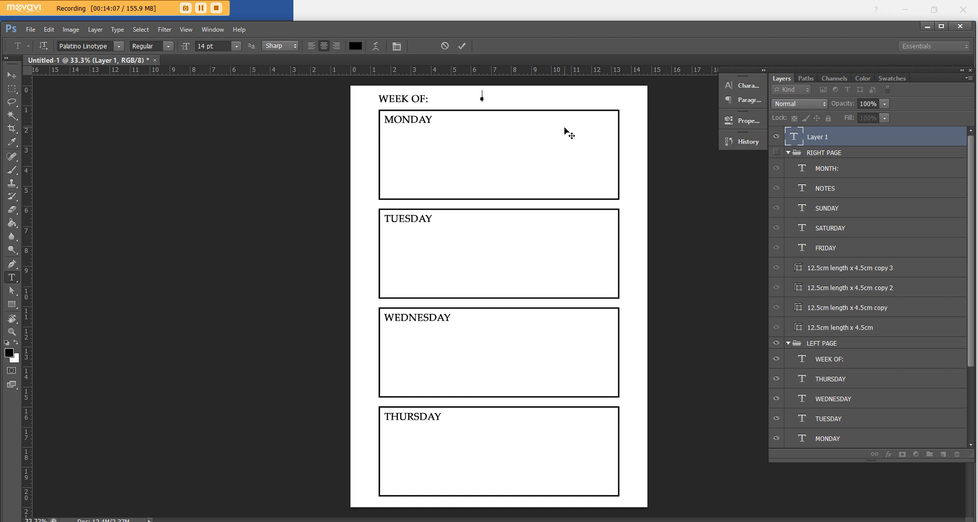
pyautogui.write('________________')
pyautogui.click(11, 75)
pyautogui.moveTo(505, 101); pyautogui.dragTo(391, 132)
# Step: Double the underscore line's length by repeating its underscores and move it so it starts level with the MONDAY label
pyautogui.click(12, 277)
pyautogui.click(402, 132)
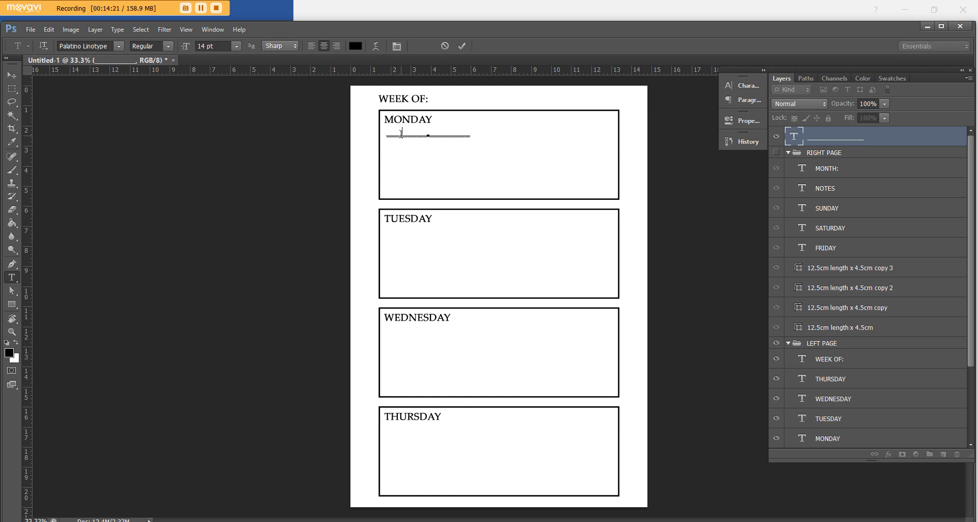
pyautogui.doubleClick(405, 135)
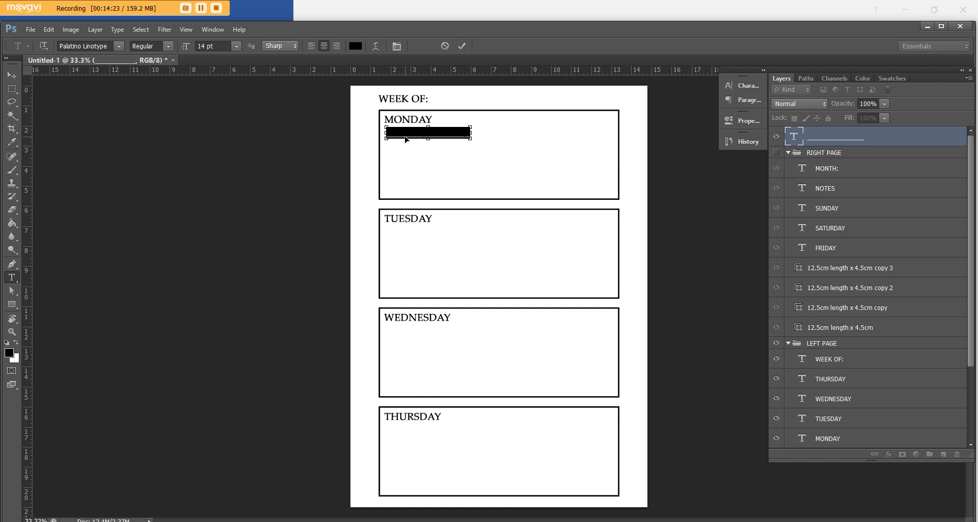
pyautogui.click(413, 134)
pyautogui.press('ctrl')
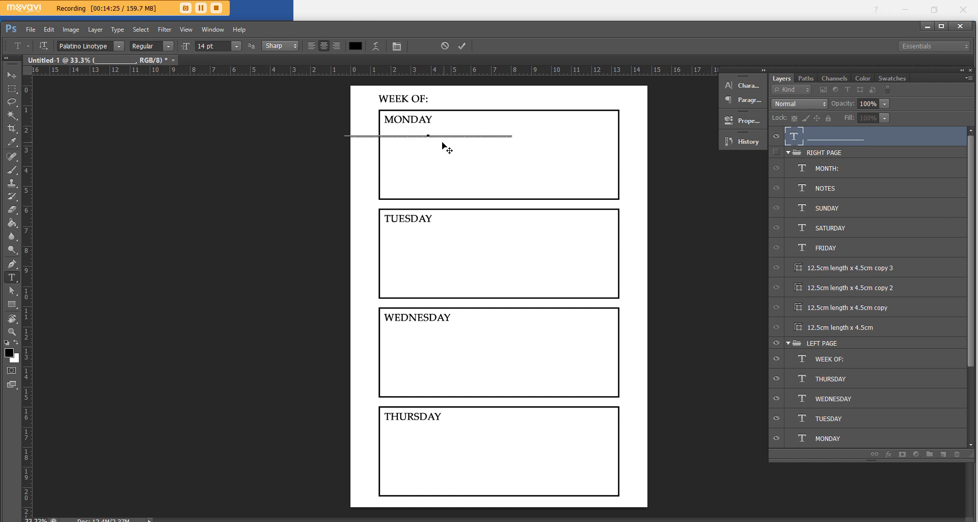
pyautogui.hotkey('ctrl', 'Return')
pyautogui.press('v')
pyautogui.moveTo(456, 140); pyautogui.dragTo(496, 141)
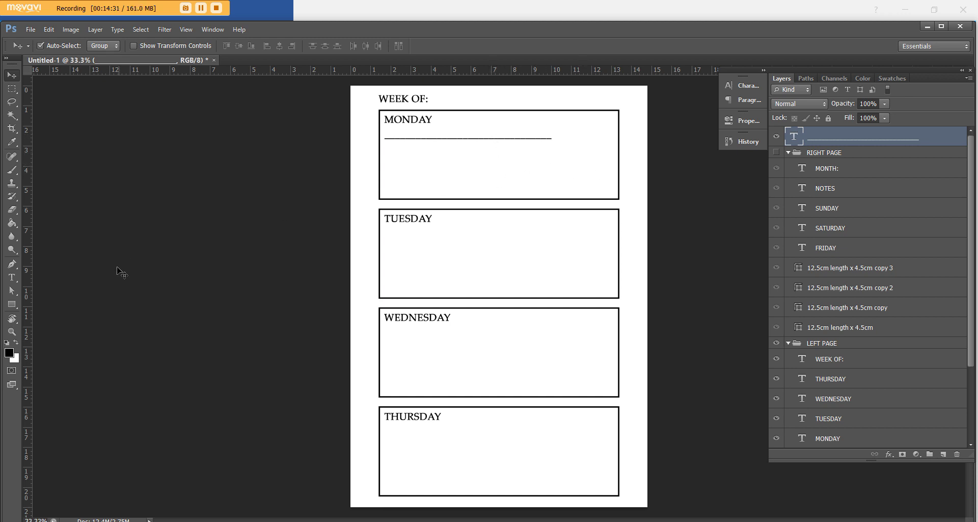
# Step: Add more underscores to the line until it exceeds the MONDAY box's width and centre it across the box
pyautogui.click(12, 277)
pyautogui.click(493, 138)
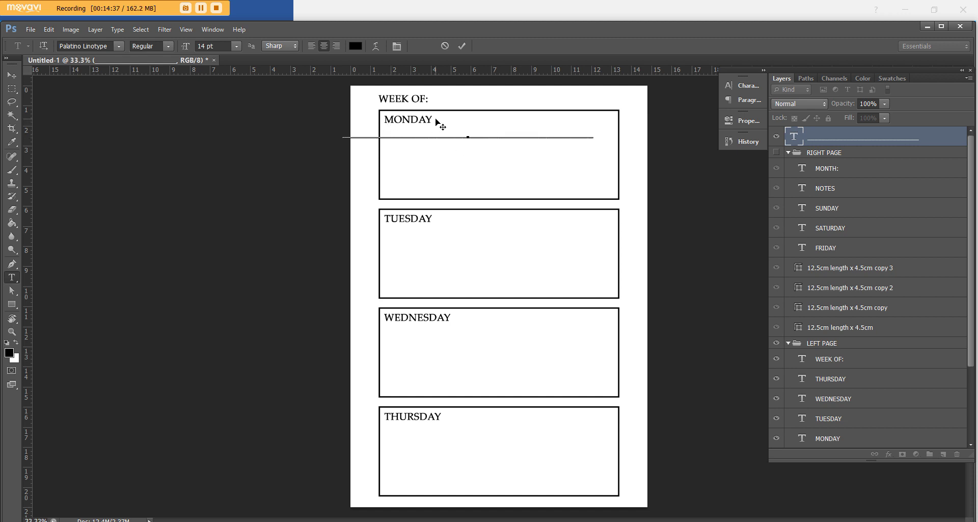
pyautogui.click(16, 88)
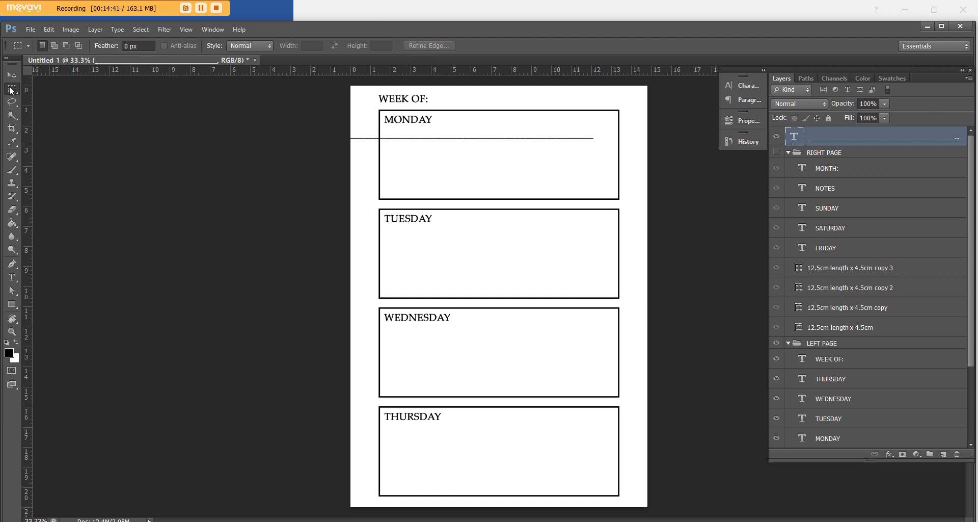
pyautogui.moveTo(307, 159); pyautogui.dragTo(734, 313)
pyautogui.press('v')
pyautogui.moveTo(522, 166); pyautogui.dragTo(553, 166)
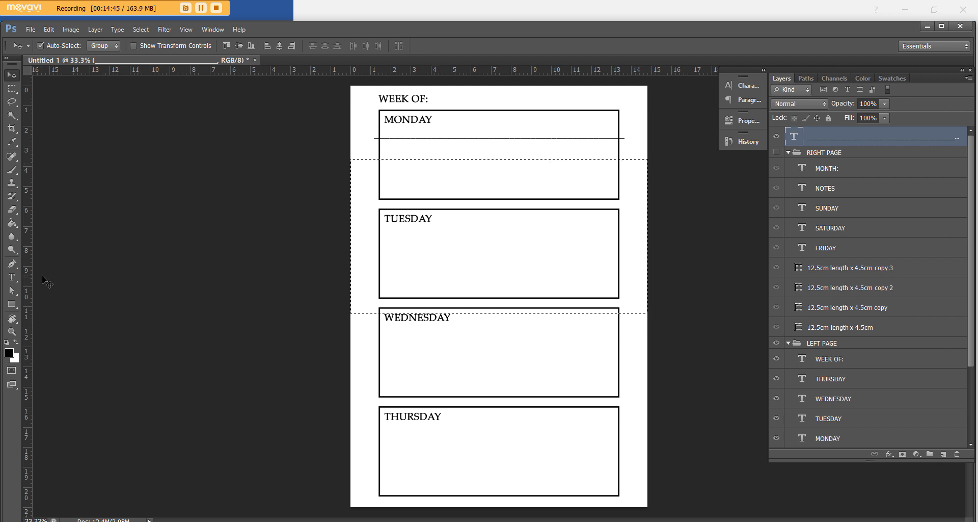
# Step: Shorten the underscore line to fit inside the MONDAY box and clear the stray marquee selection
pyautogui.click(521, 131)
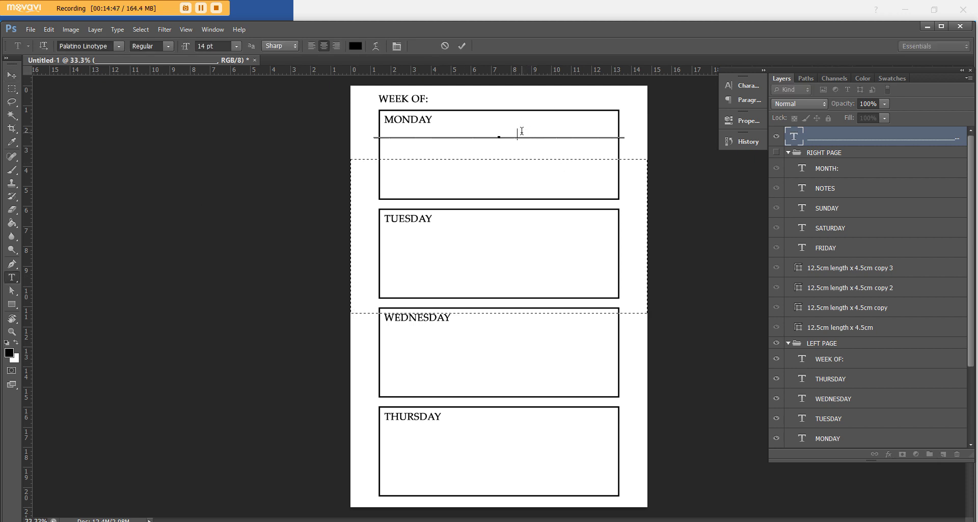
pyautogui.press('Escape')
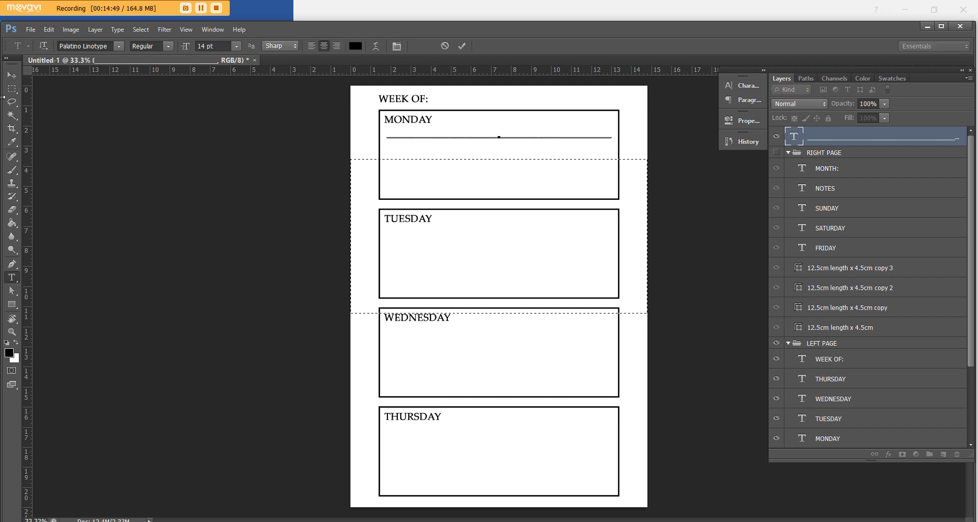
pyautogui.press('v')
pyautogui.hotkey('ctrl', 'd')
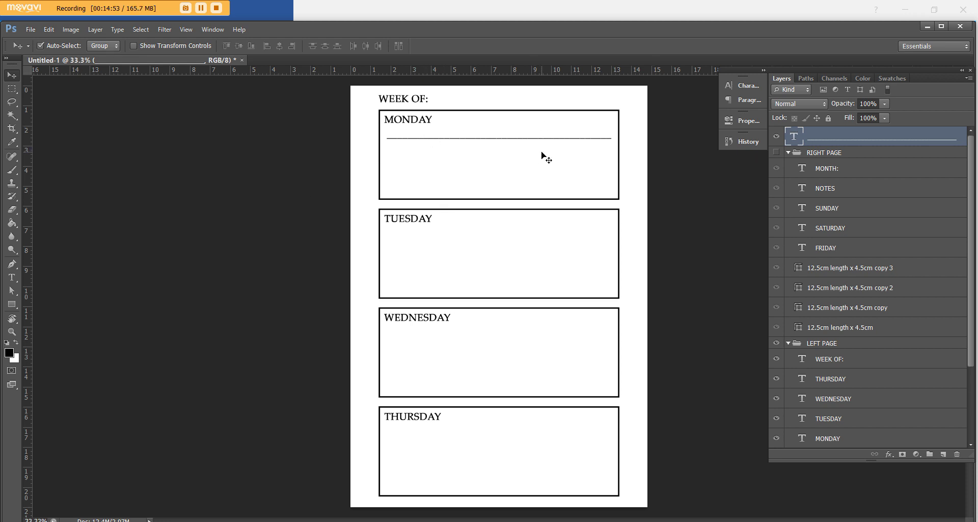
# Step: Duplicate the underscore line layer four times
pyautogui.hotkey('ctrl', 'j')
pyautogui.hotkey('ctrl', 'j')
pyautogui.hotkey('ctrl', 'j')
pyautogui.hotkey('ctrl', 'j')
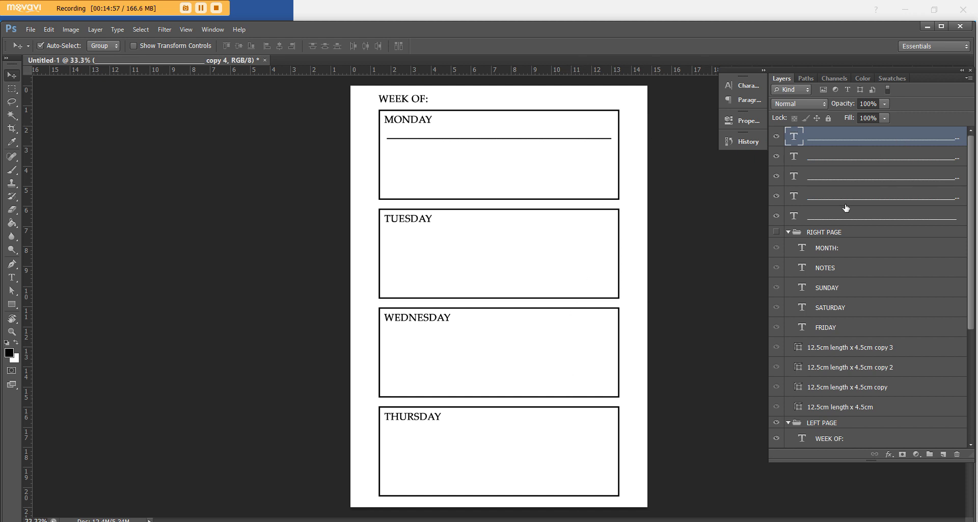
# Step: Move the topmost line copy near the bottom of the MONDAY box and distribute all five lines evenly by vertical centres
pyautogui.hotkey('ctrl', 't')
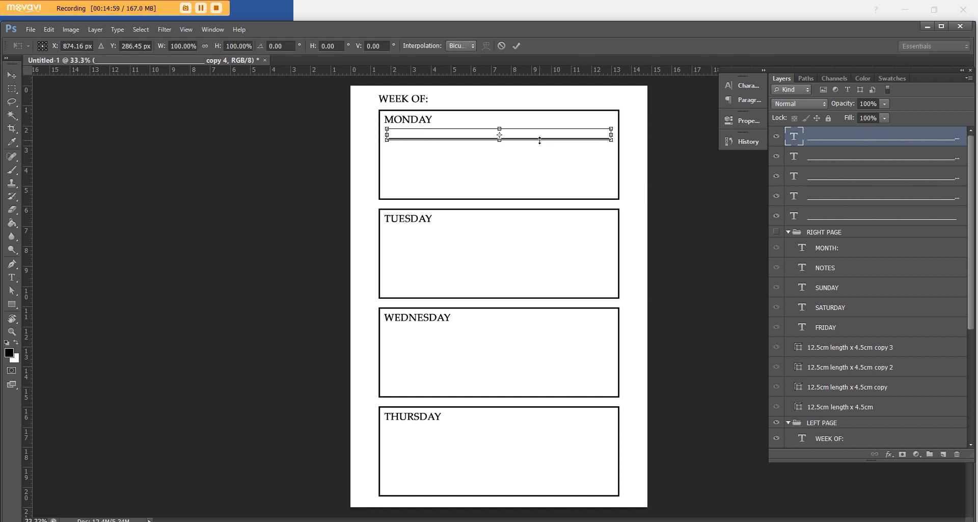
pyautogui.moveTo(549, 135); pyautogui.dragTo(556, 192)
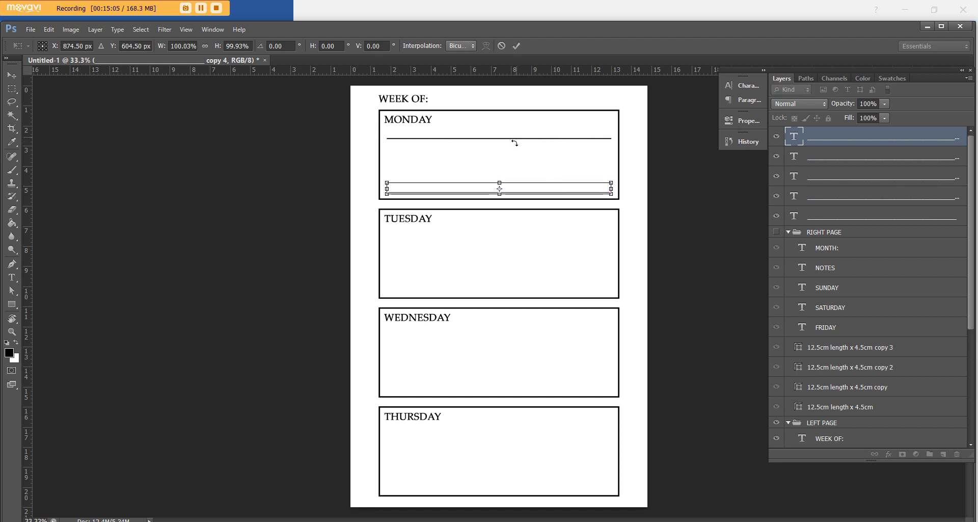
pyautogui.press('Return')
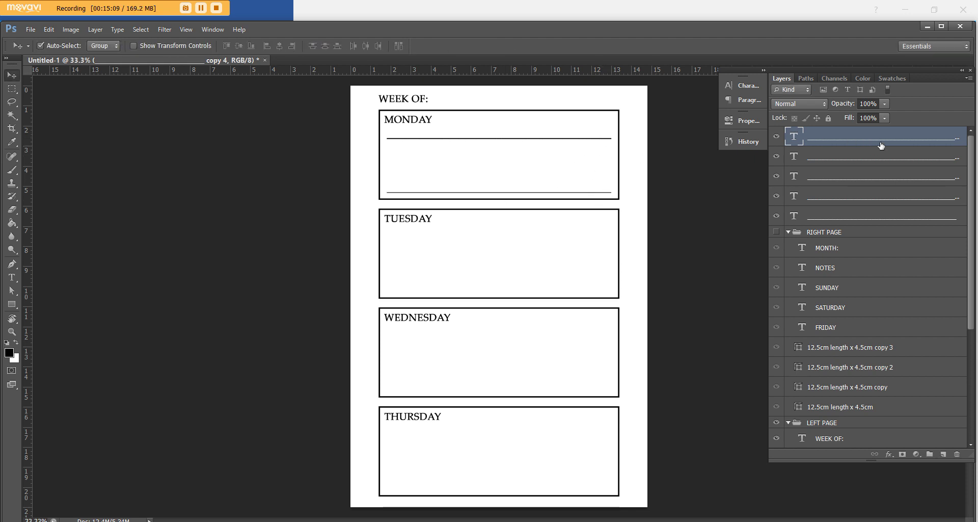
pyautogui.keyDown('shift'); pyautogui.click(912, 221); pyautogui.keyUp('shift')
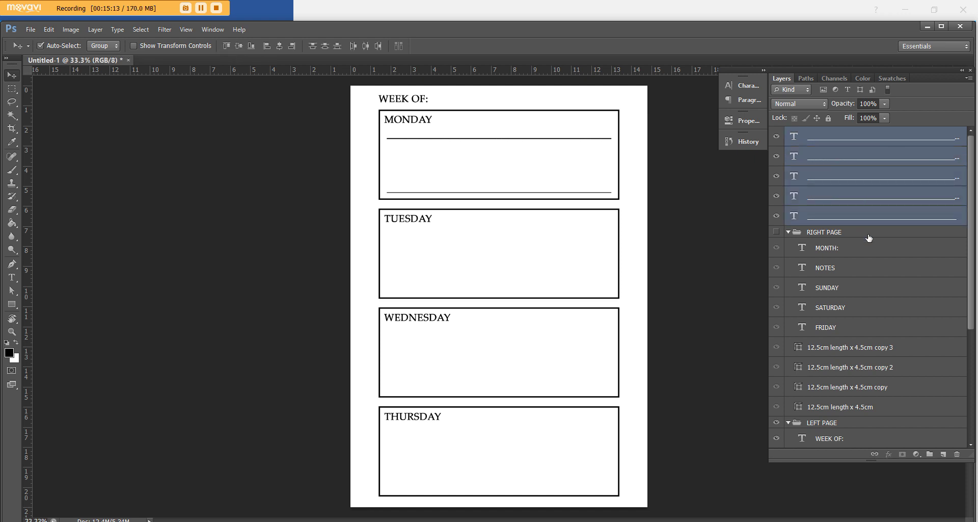
pyautogui.click(325, 47)
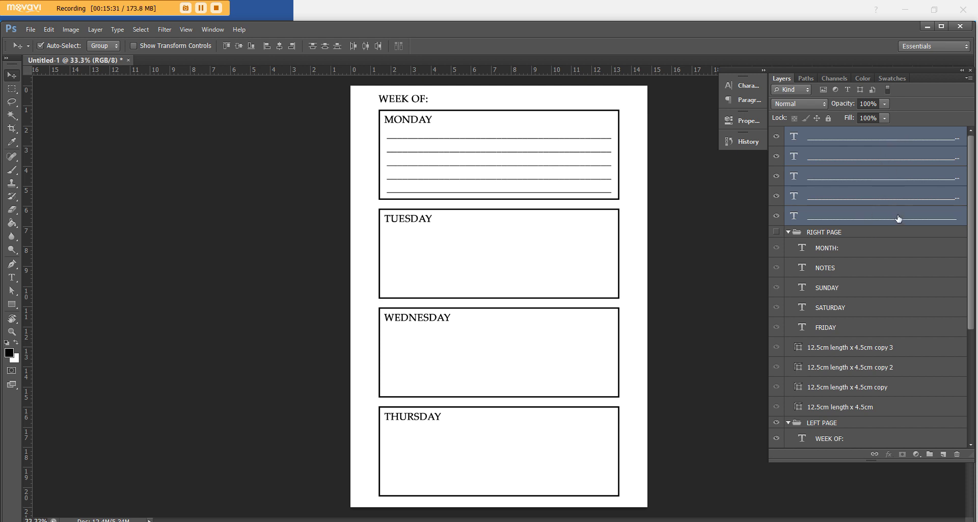
# Step: Duplicate the five MONDAY line layers, then rasterize and merge the copies into a single layer
pyautogui.hotkey('ctrl', 'j')
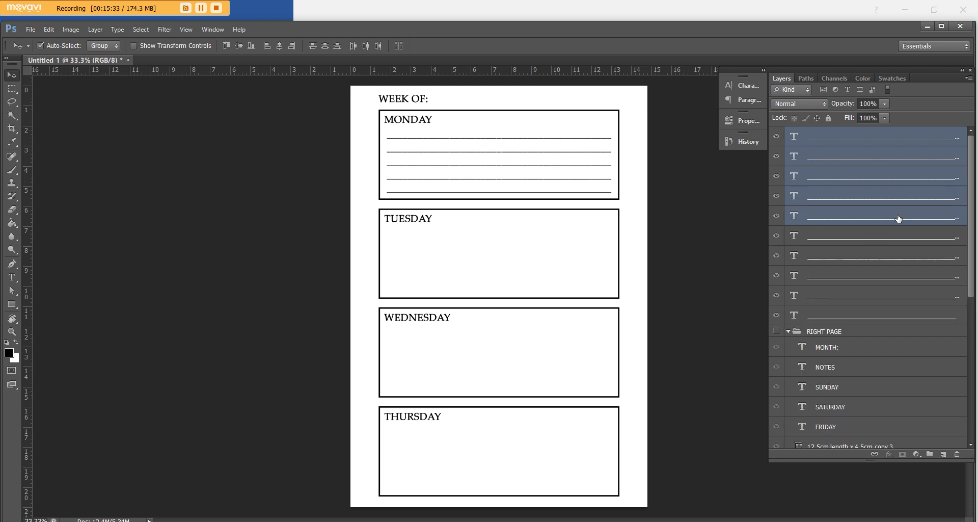
pyautogui.rightClick(869, 164)
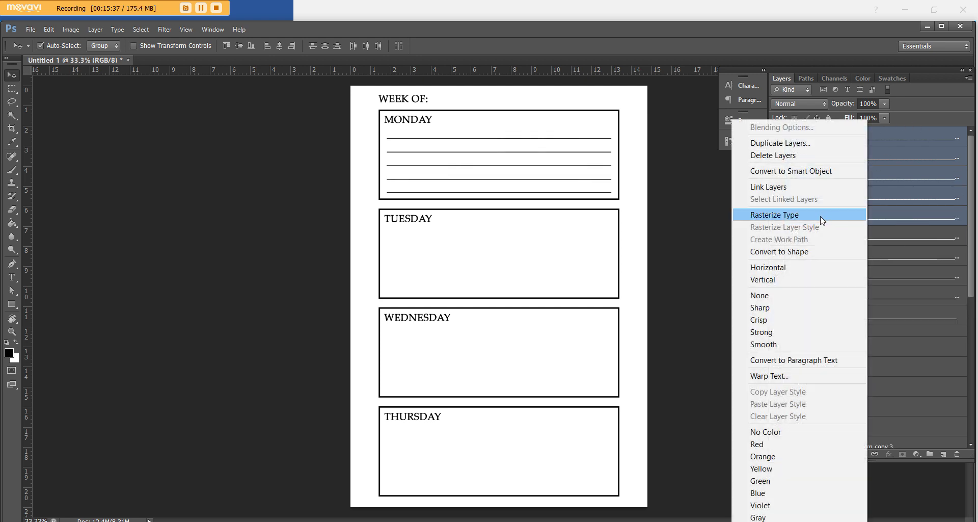
pyautogui.click(821, 220)
pyautogui.rightClick(885, 151)
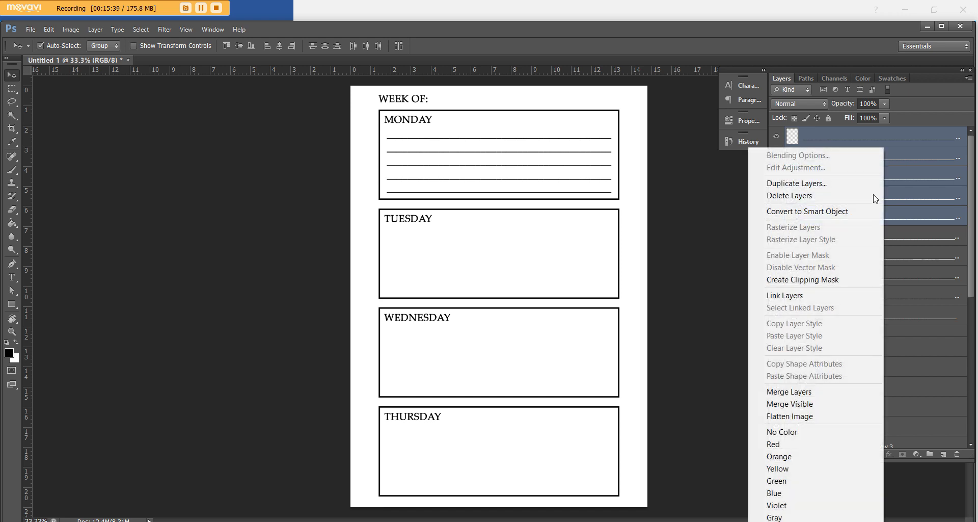
pyautogui.click(809, 391)
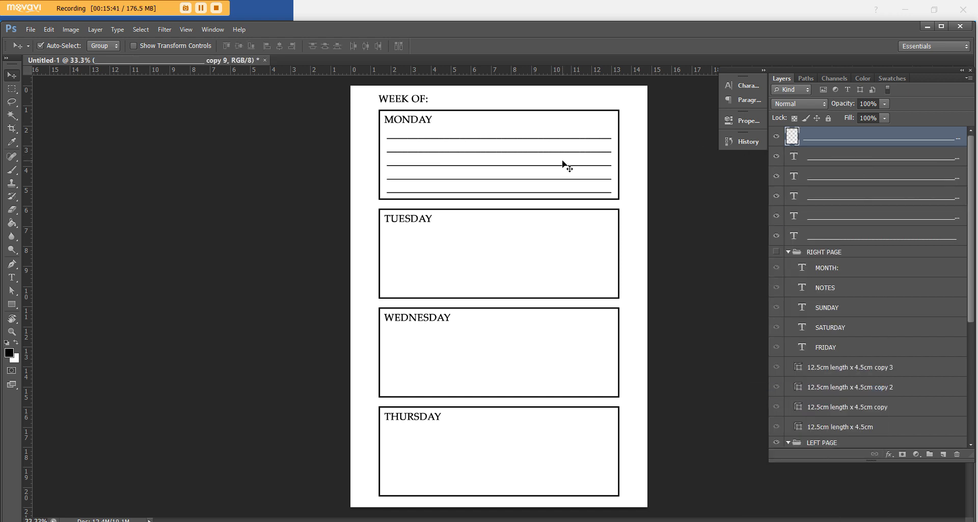
# Step: Move the merged set of five lines down into the TUESDAY box beneath its label
pyautogui.hotkey('ctrl', 't')
pyautogui.moveTo(579, 165); pyautogui.dragTo(568, 259)
pyautogui.press('Return')
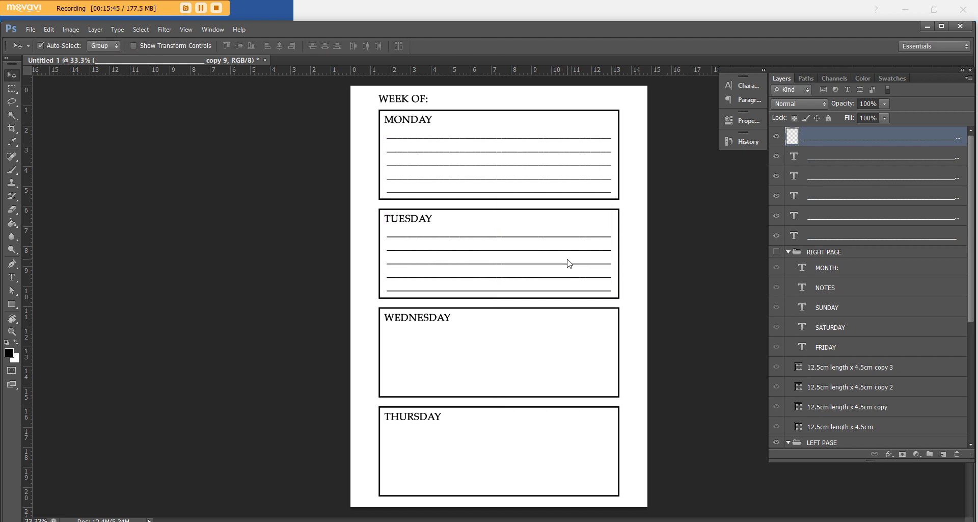
pyautogui.click(832, 160)
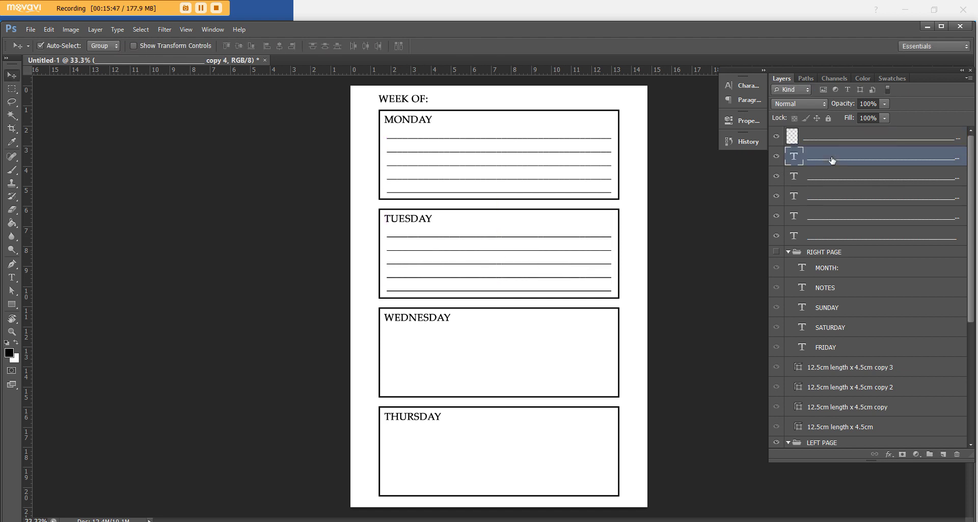
pyautogui.hotkey('ctrl', 't')
pyautogui.press('Return')
pyautogui.click(776, 156)
pyautogui.click(776, 175)
pyautogui.moveTo(777, 211); pyautogui.dragTo(776, 156)
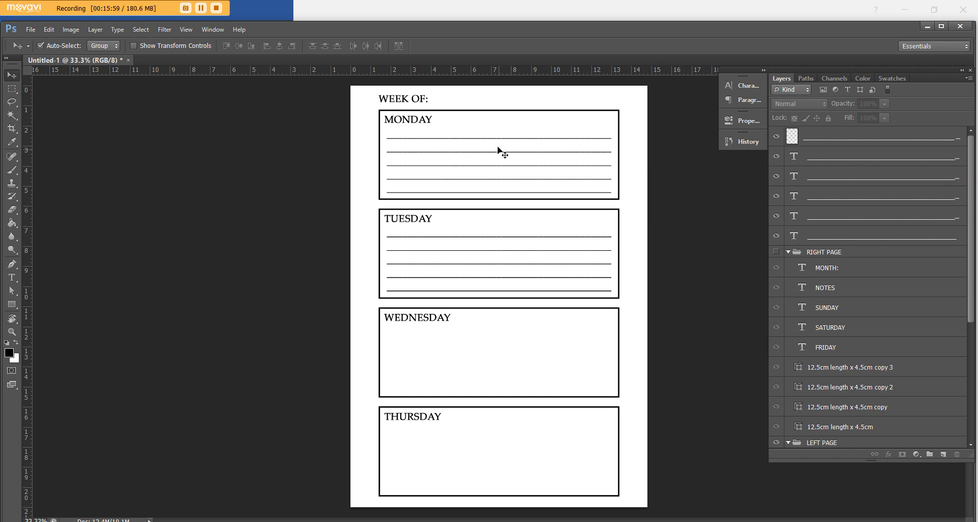
# Step: Select the five MONDAY line text layers and scale them horizontally to about 50% width, keeping their starting edge in place
pyautogui.click(835, 161)
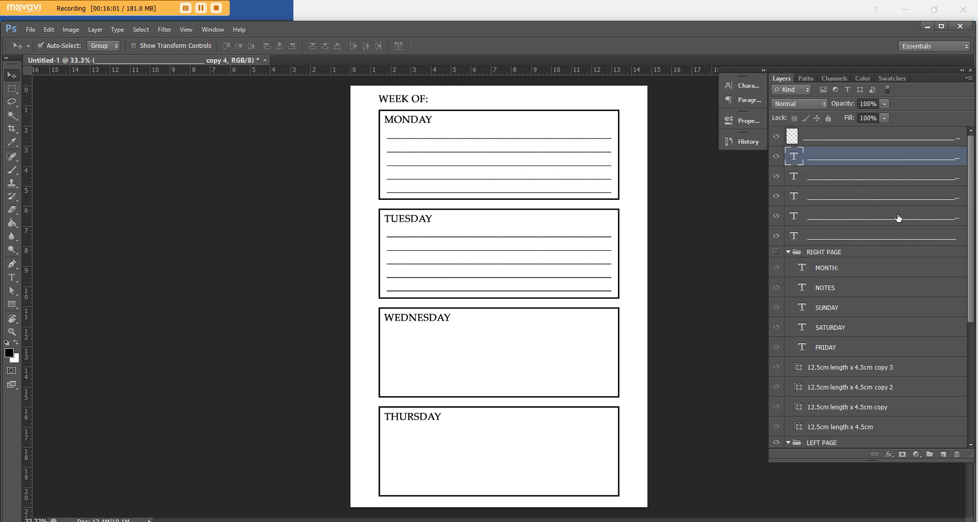
pyautogui.keyDown('shift'); pyautogui.click(907, 238); pyautogui.keyUp('shift')
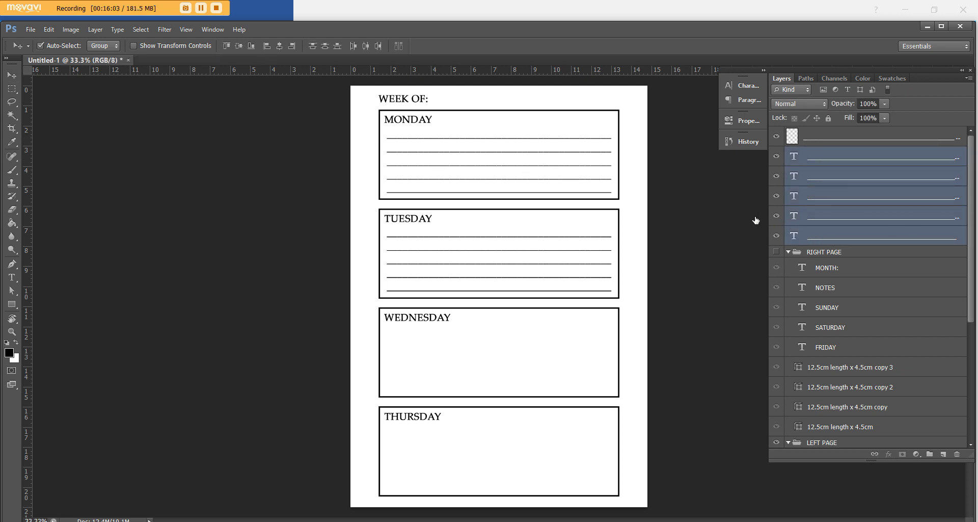
pyautogui.hotkey('ctrl', 't')
pyautogui.moveTo(612, 166); pyautogui.dragTo(500, 162)
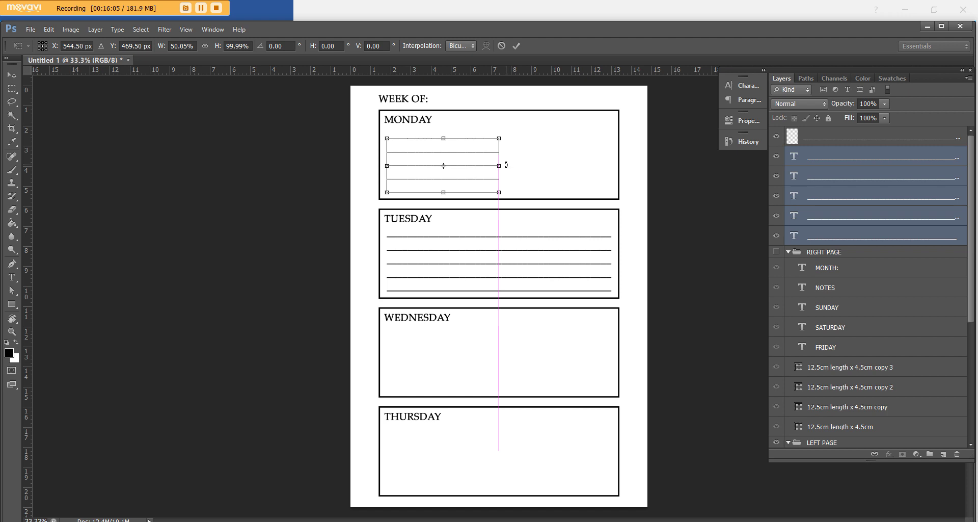
pyautogui.press('Return')
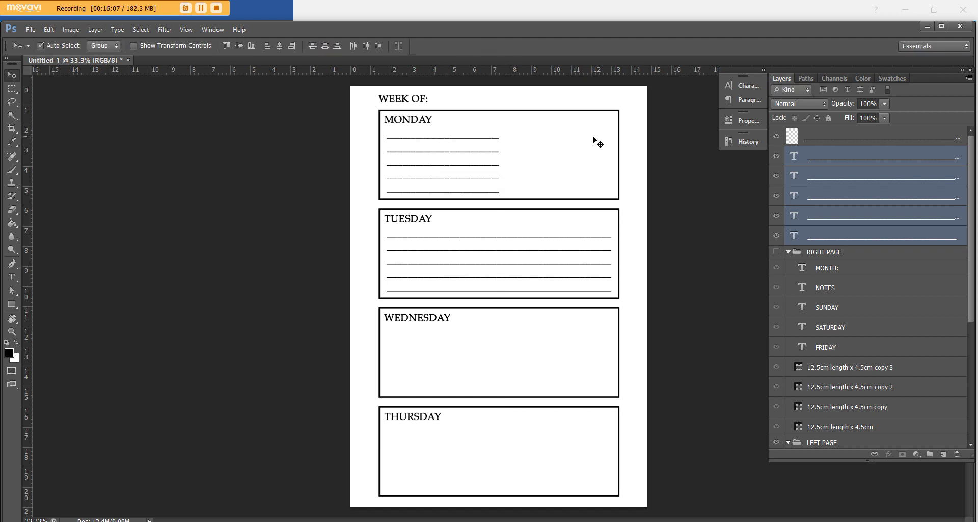